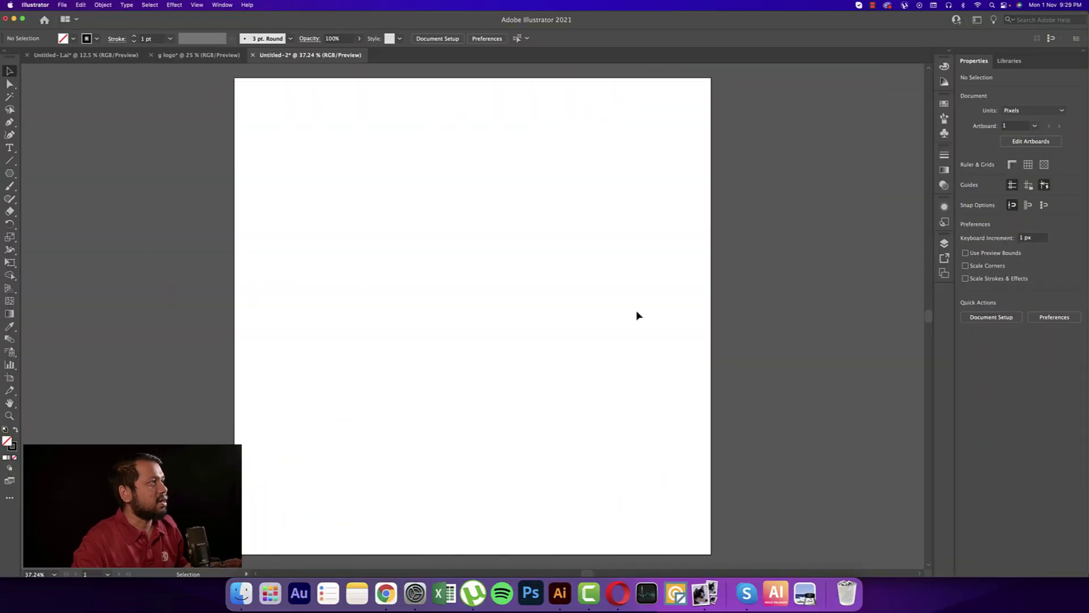
Set up a new 2000 x 2000 px document named 'logo'
click(62, 5)
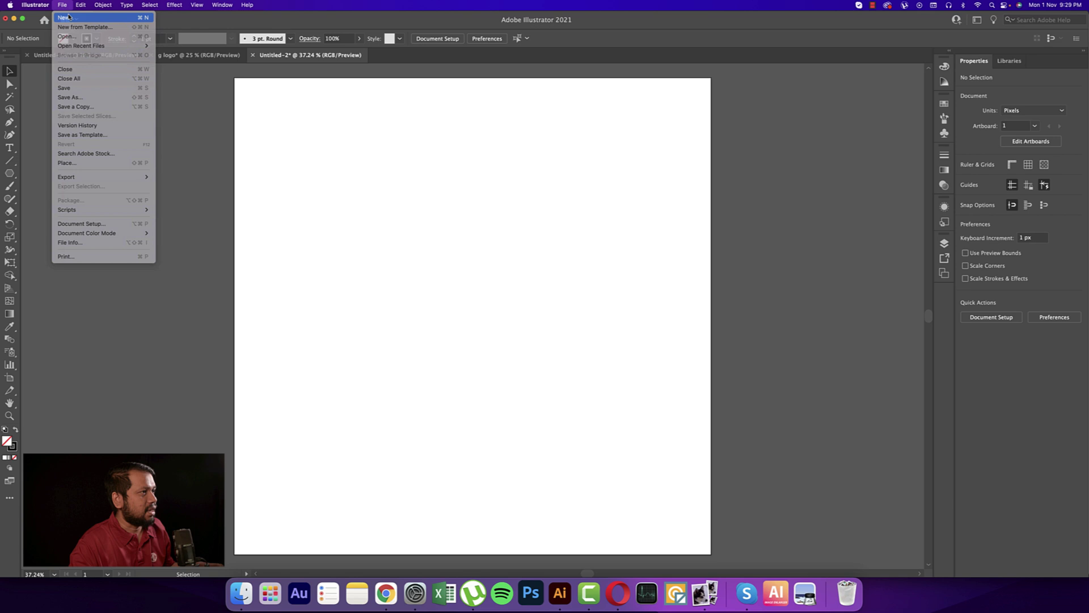
click(71, 16)
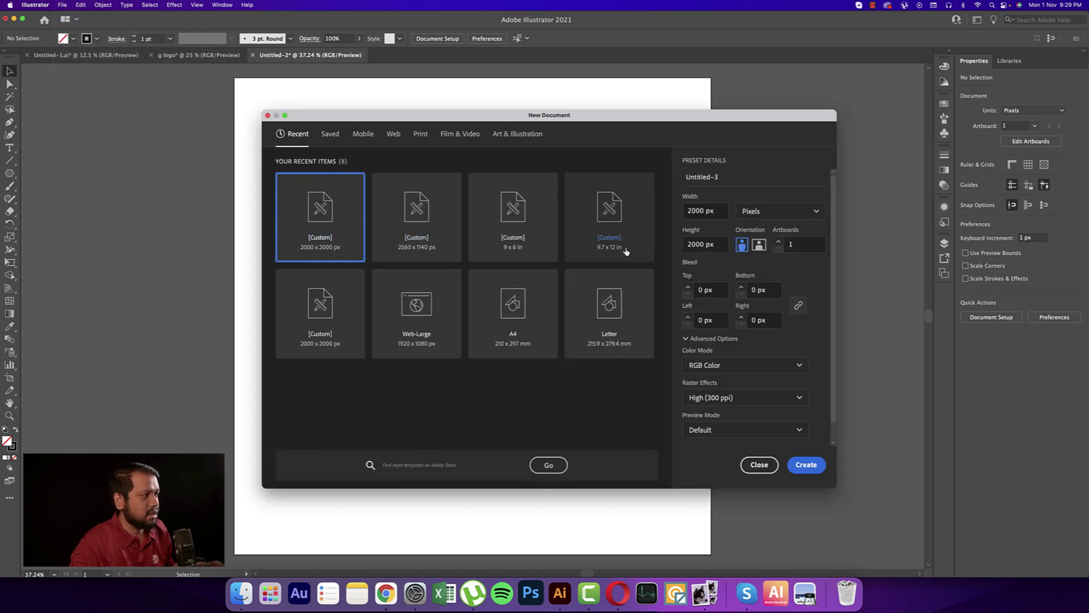
click(709, 216)
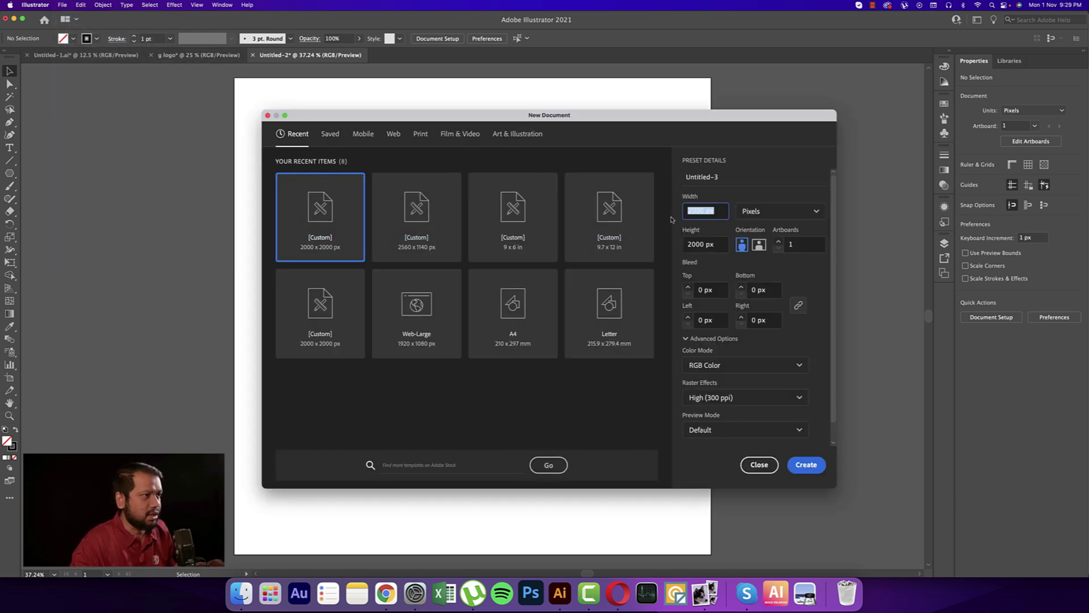
click(718, 246)
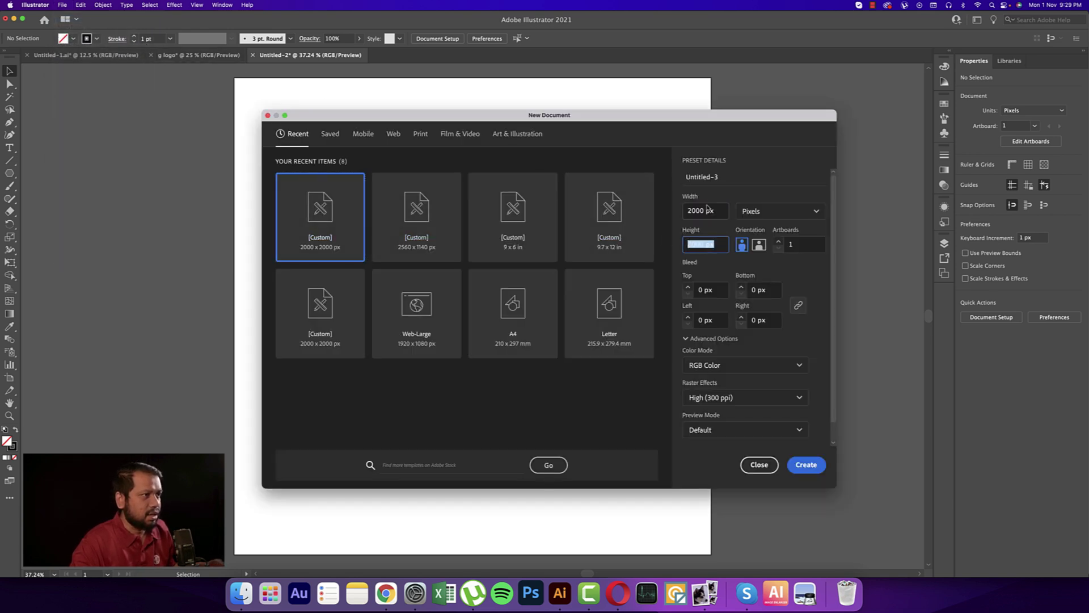
click(726, 178)
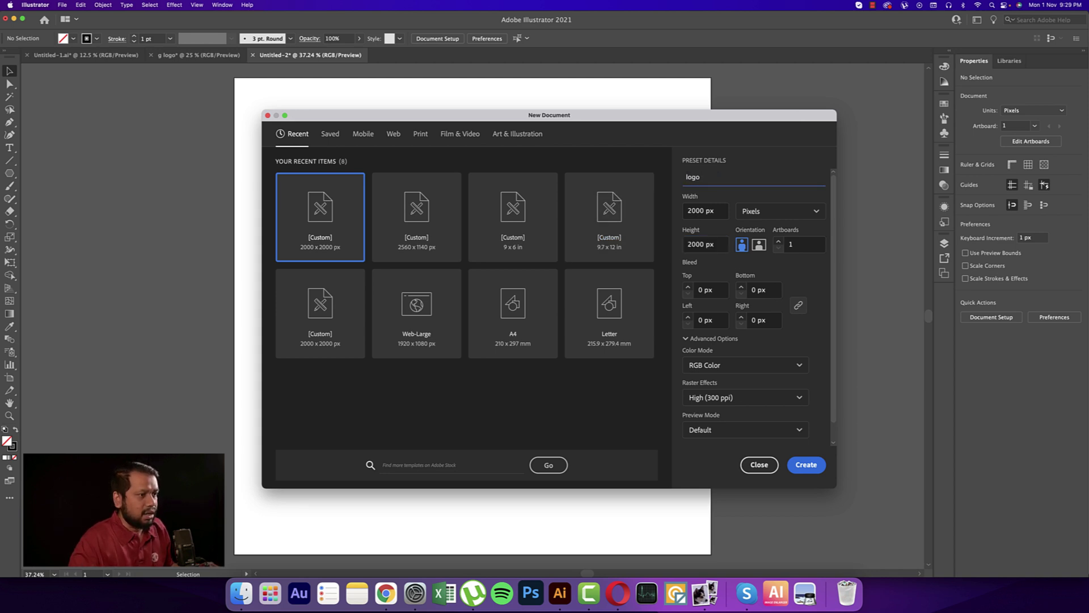
Create the document and draw a 3-sided polygon, radius 50 px, with no fill
click(817, 467)
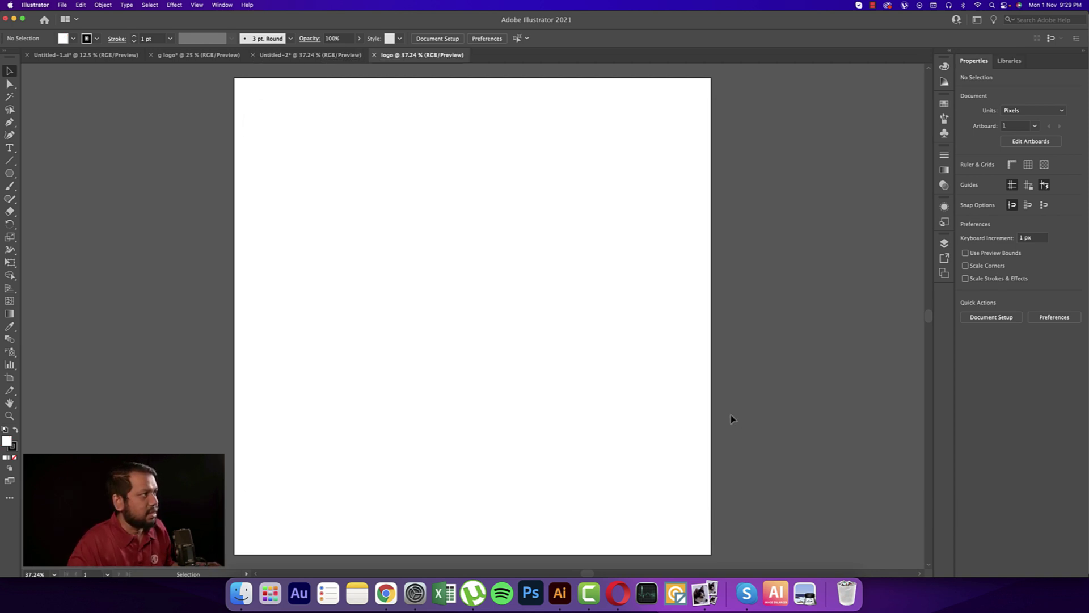
click(10, 173)
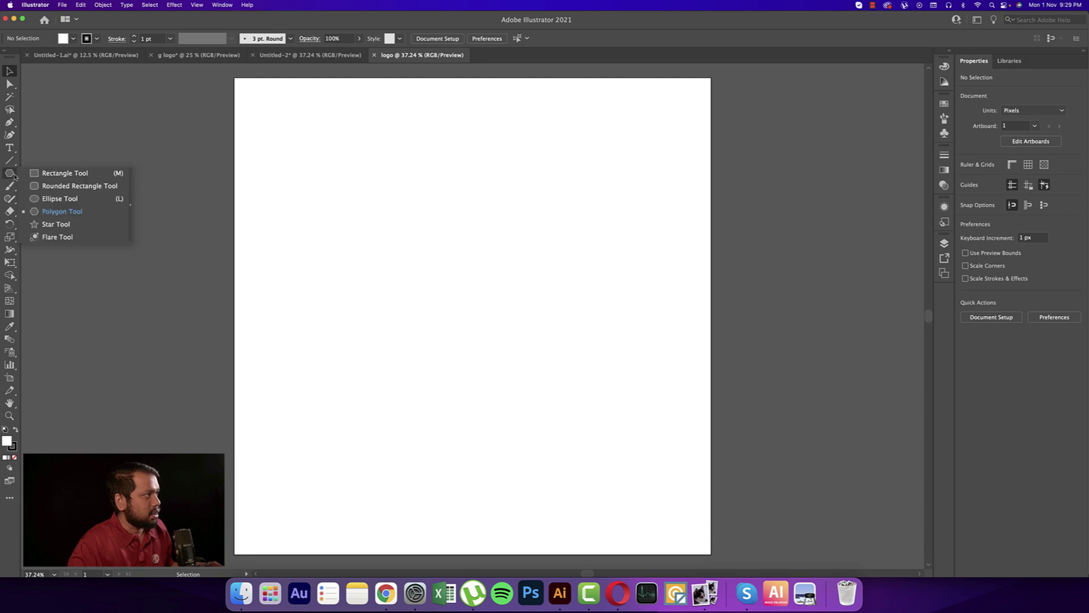
click(54, 211)
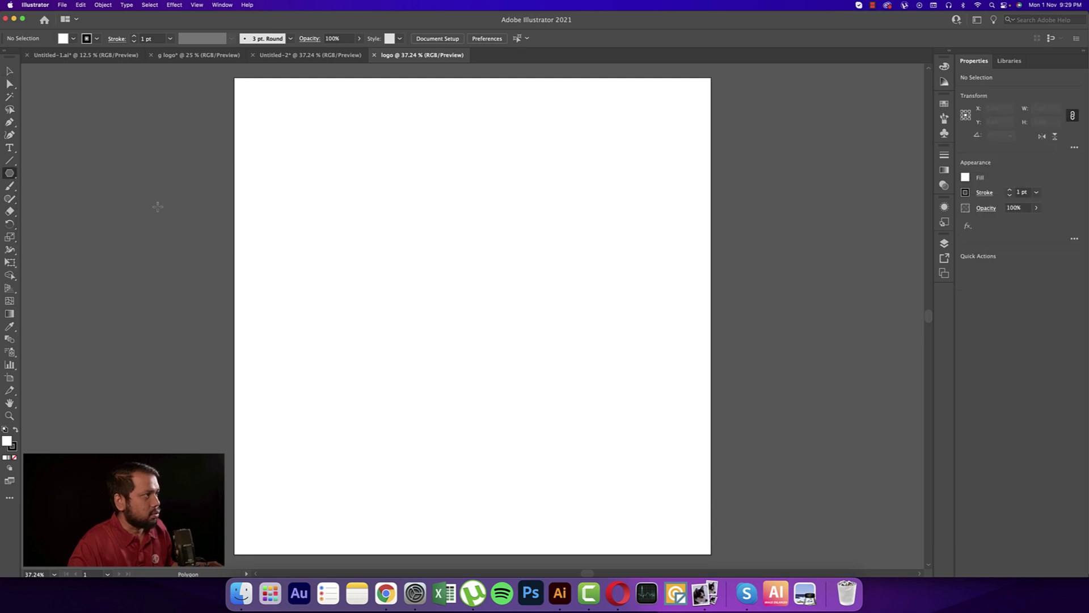
click(290, 157)
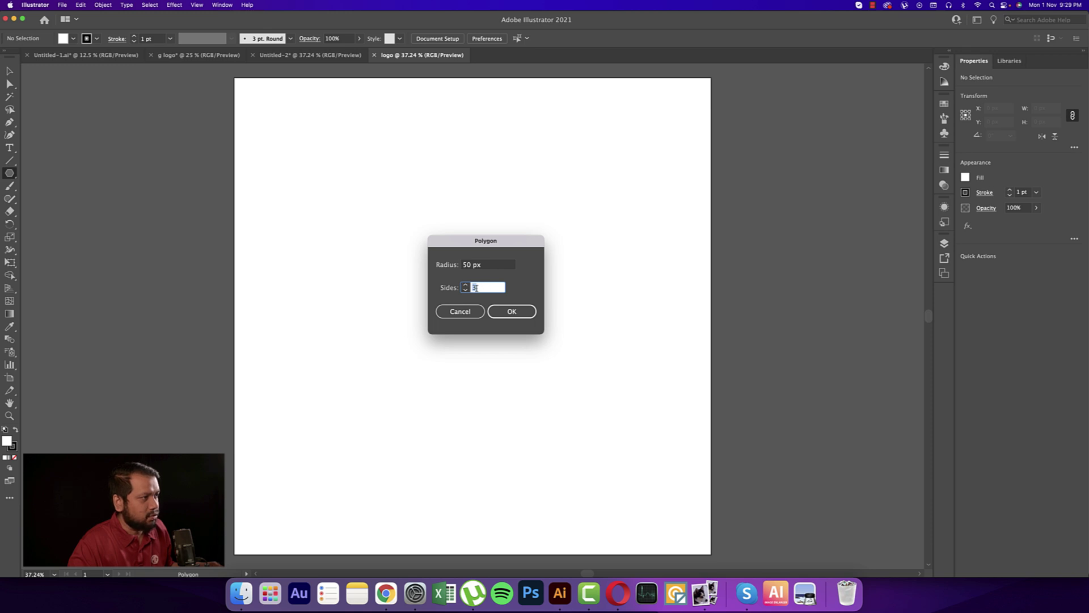
click(507, 311)
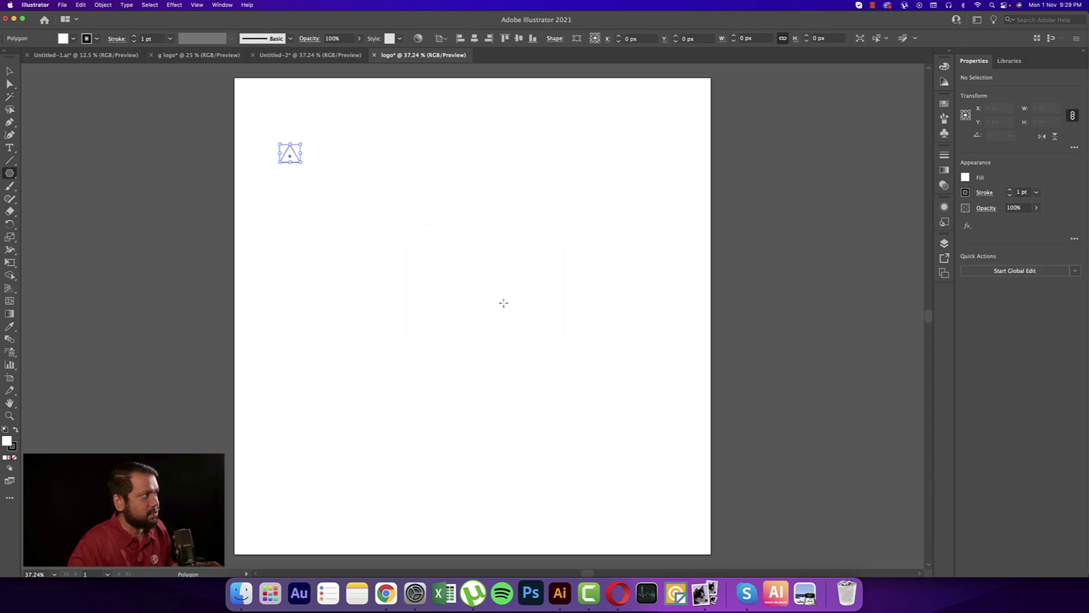
click(74, 39)
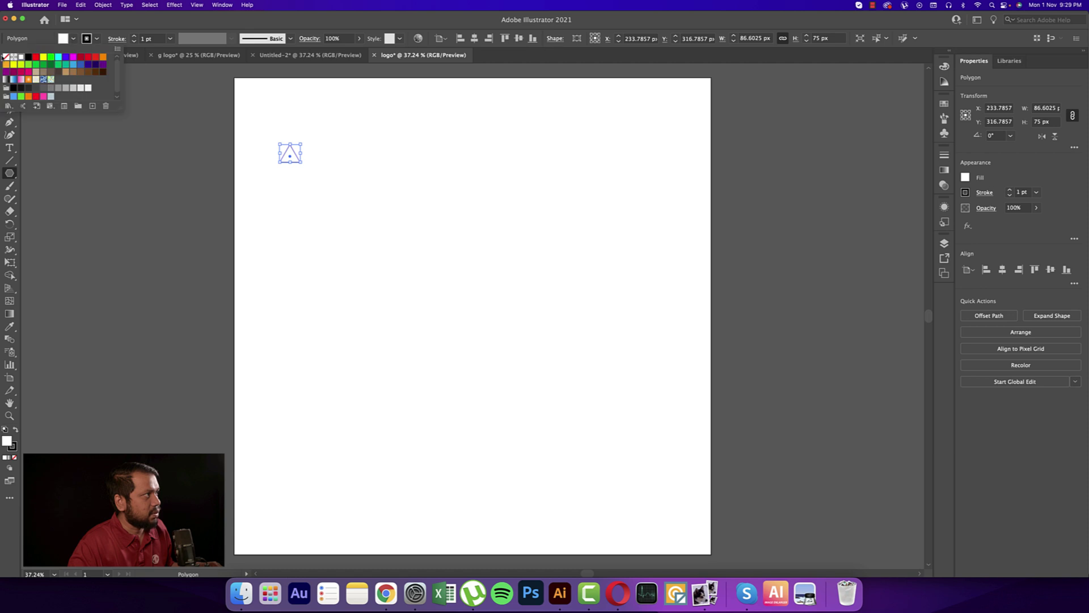
key(Escape)
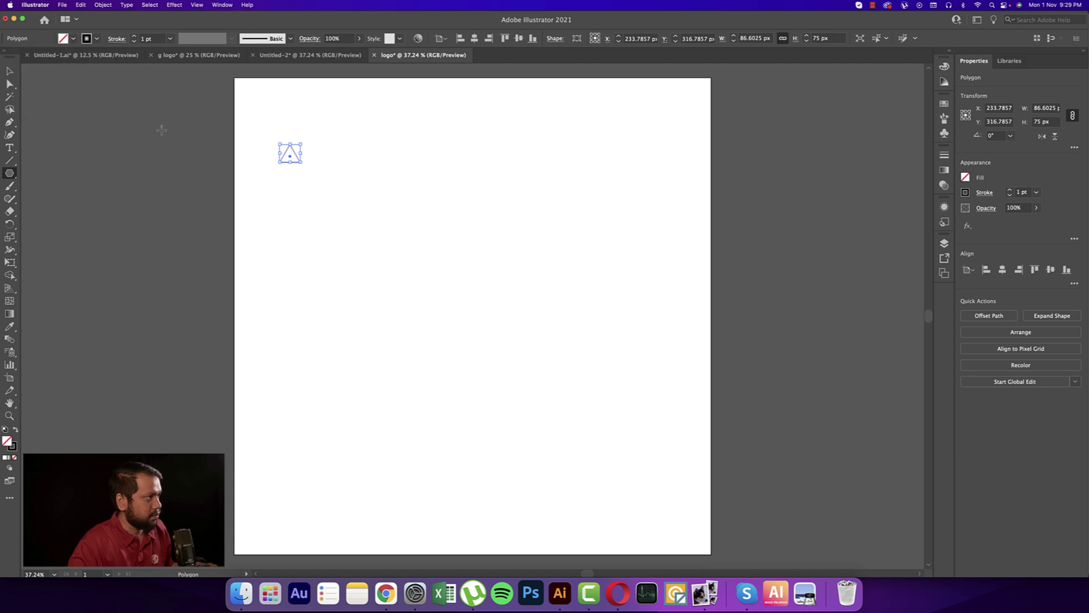
Alt+Shift-drag a copy of the triangle directly beside the original
key(v)
drag(297, 161, 319, 163)
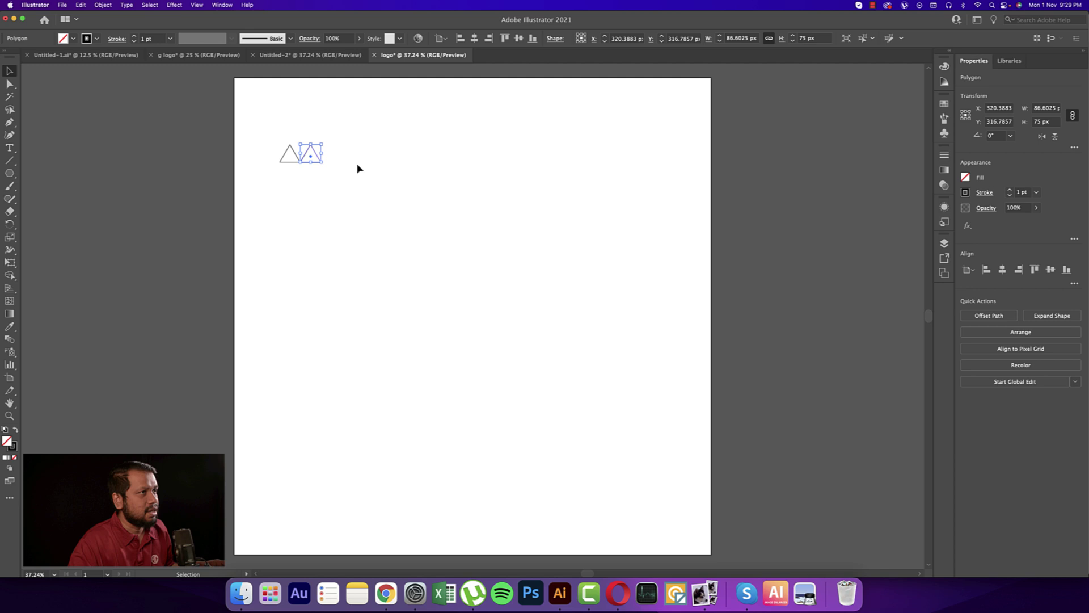
click(977, 21)
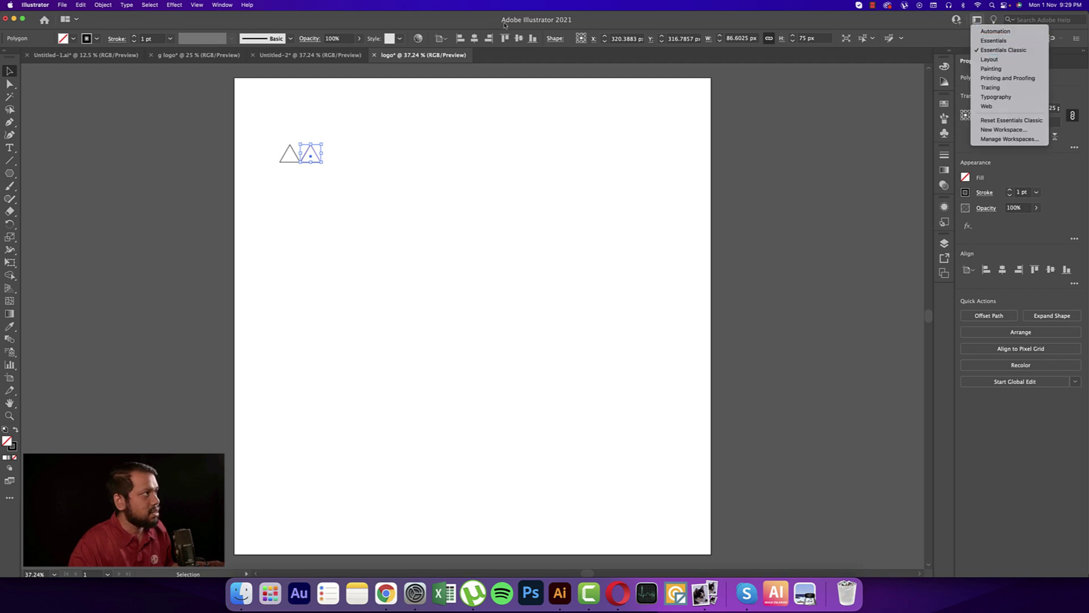
click(292, 206)
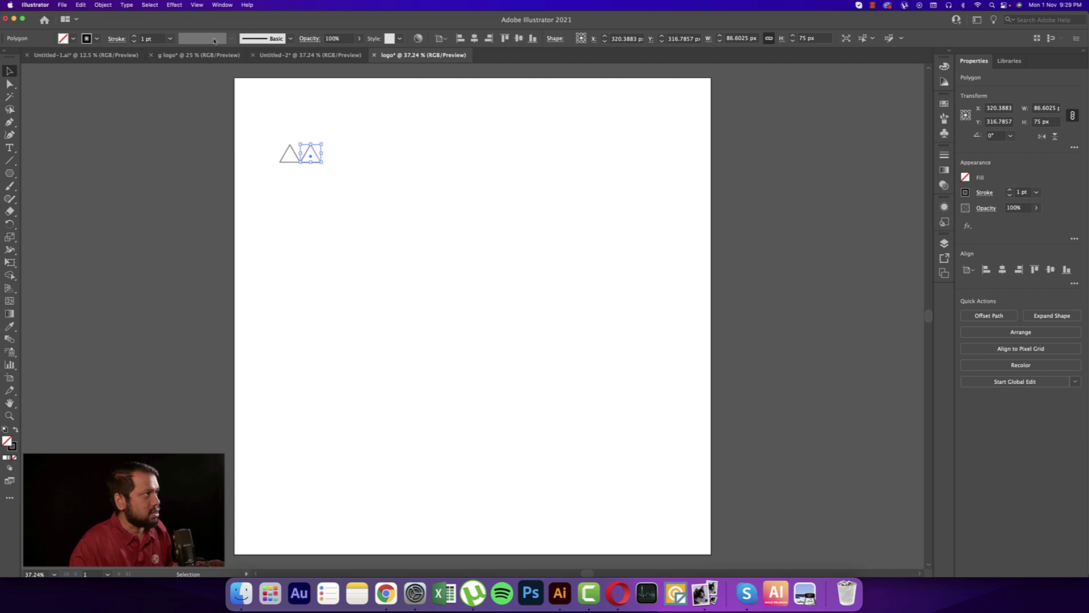
click(197, 4)
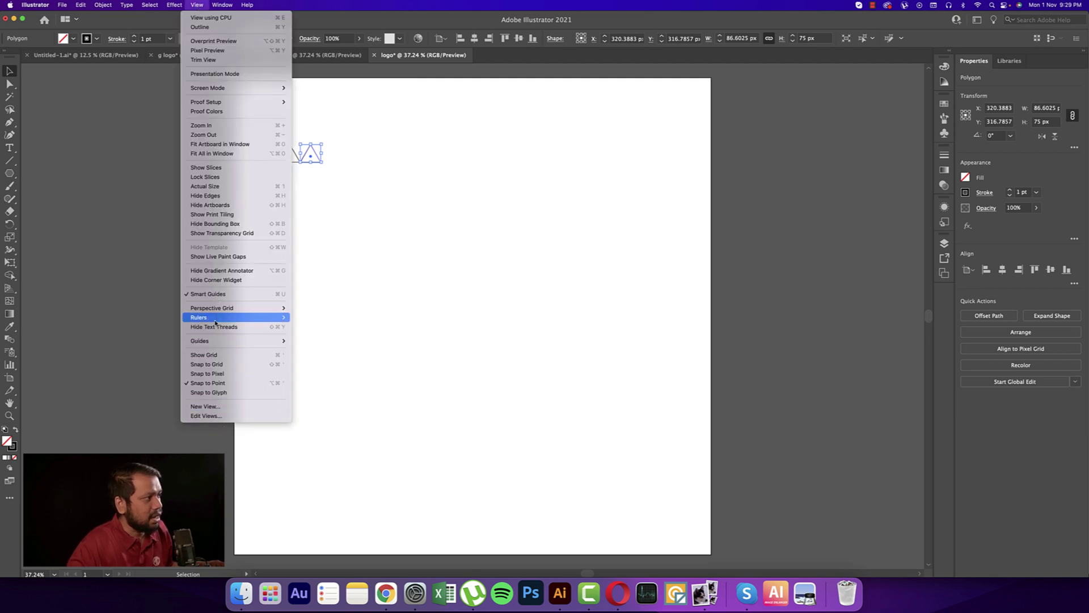
click(384, 240)
Repeat the copy three times with Cmd+D to build a row, then select the row
key(super+d)
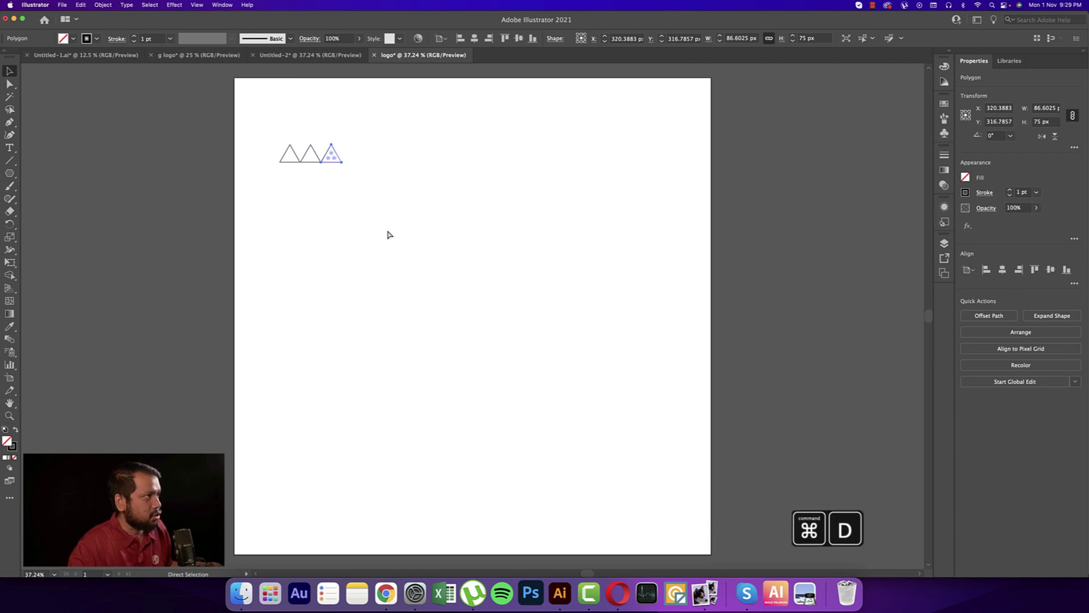
key(super+d)
key(super+d)
key(super+d)
key(super+d)
key(super+d)
key(super+d)
key(super+d)
key(super+d)
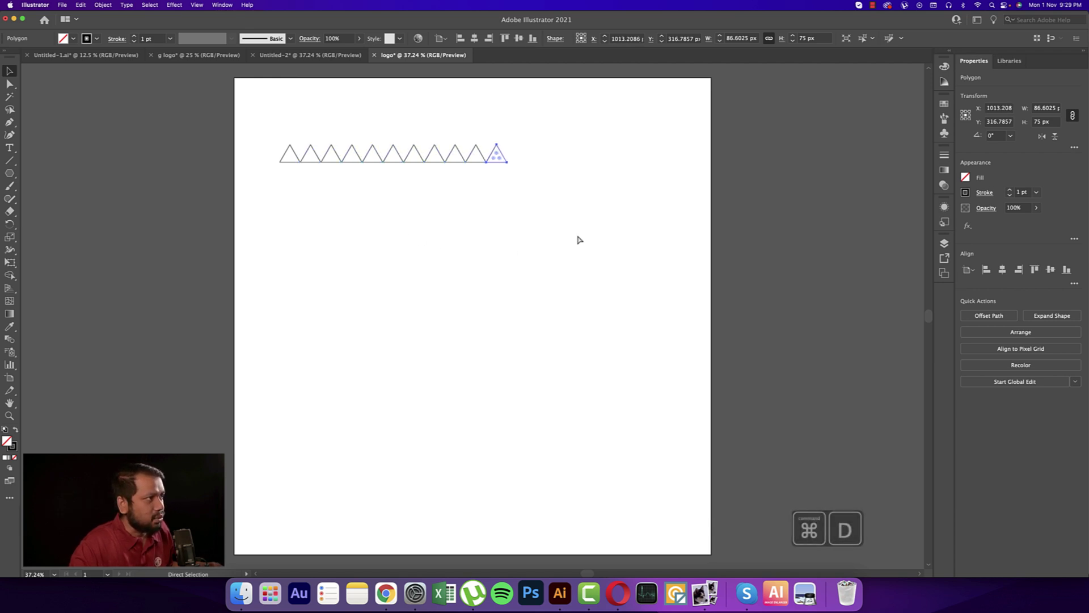
key(super+d)
key(super+d)
key(super+d)
key(super+d)
key(super+d)
key(super+d)
drag(658, 235, 327, 158)
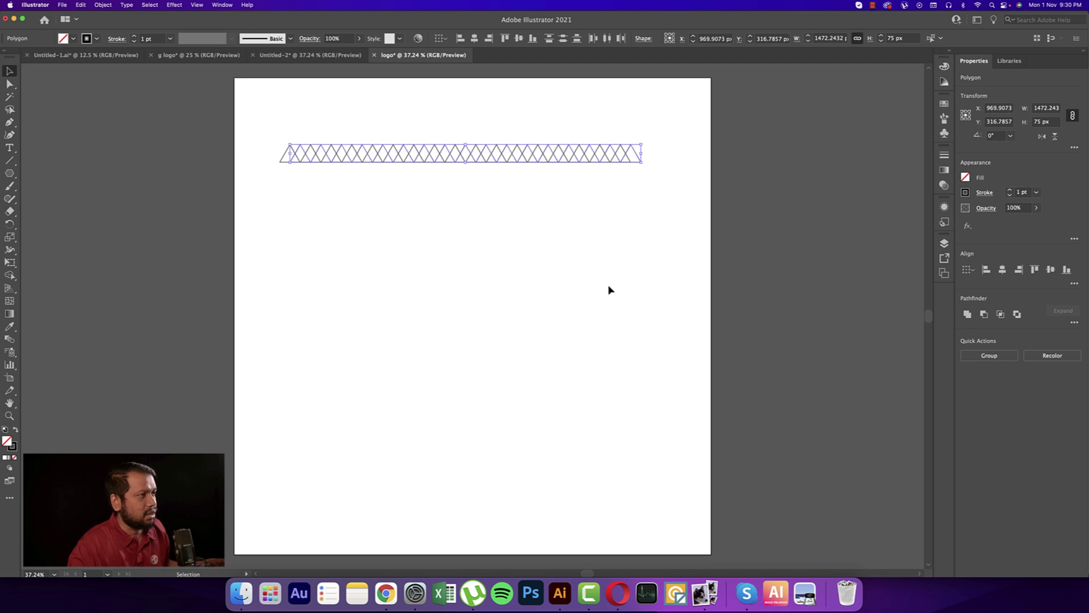
Flip the copied row, copy both rows 75 px down, and flip the new row
click(1055, 136)
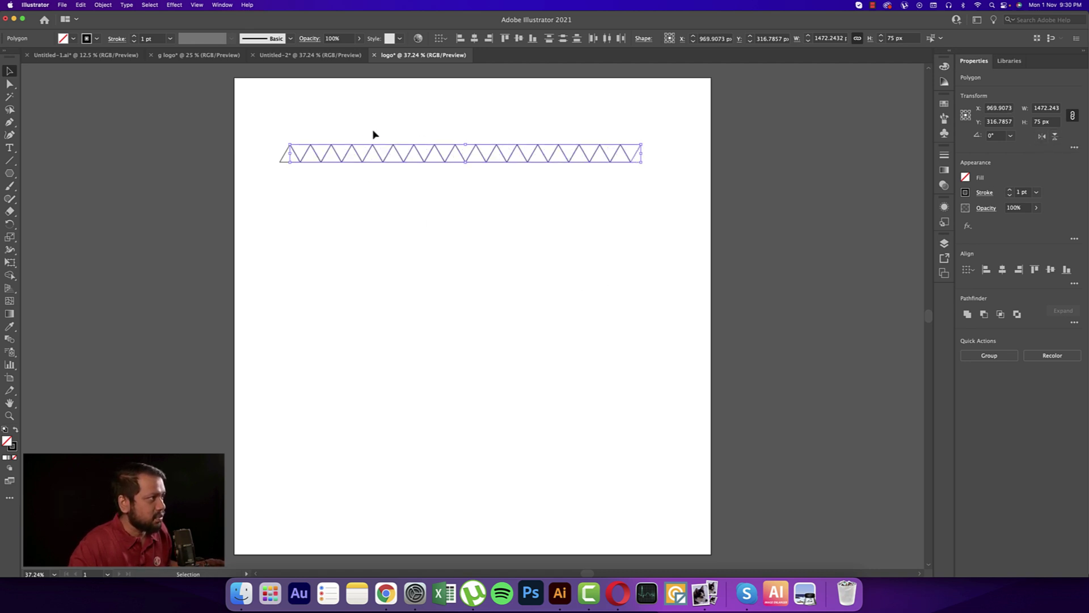
drag(277, 128, 656, 206)
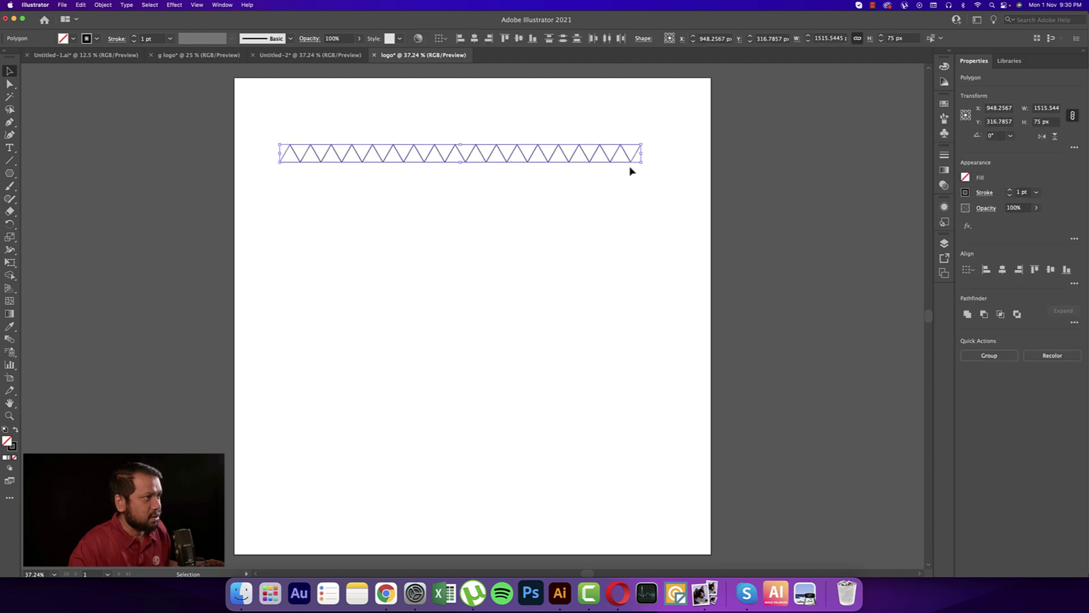
drag(627, 166, 629, 186)
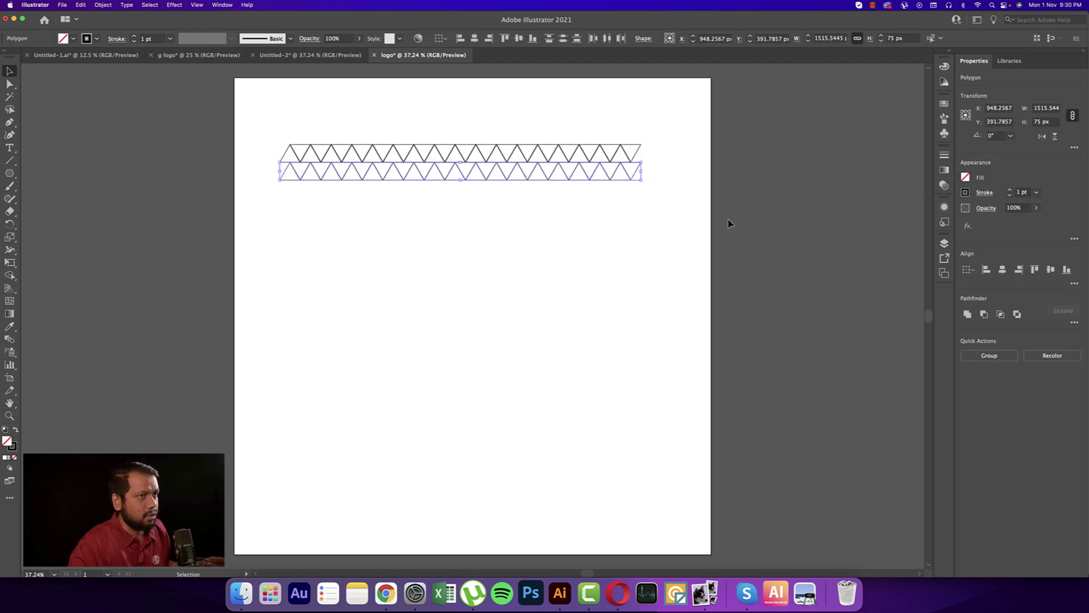
click(1056, 138)
Repeat the downward copy with Cmd+D to fill the grid, then select the whole grid
drag(290, 126, 625, 213)
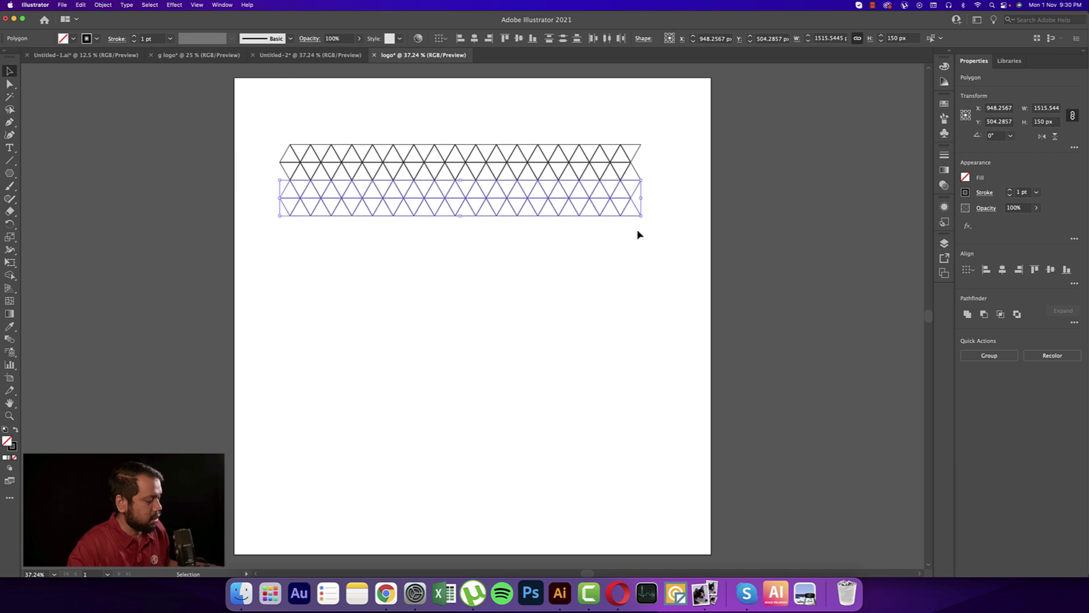
key(super+d)
key(super+d)
key(super+d)
key(super+d)
key(super+d)
key(super+d)
key(super+d)
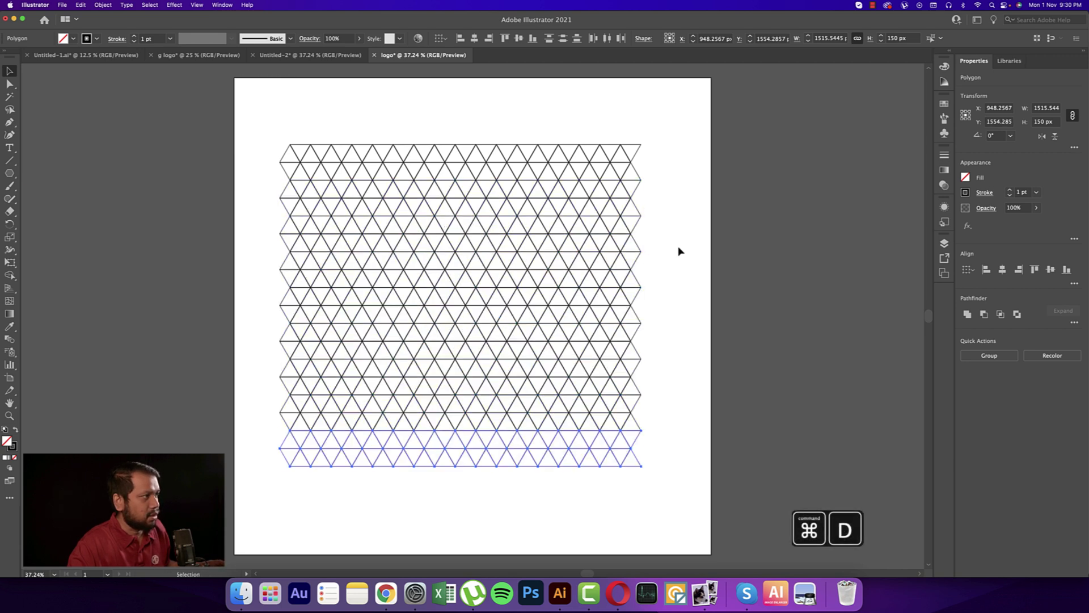
click(680, 251)
drag(270, 134, 660, 484)
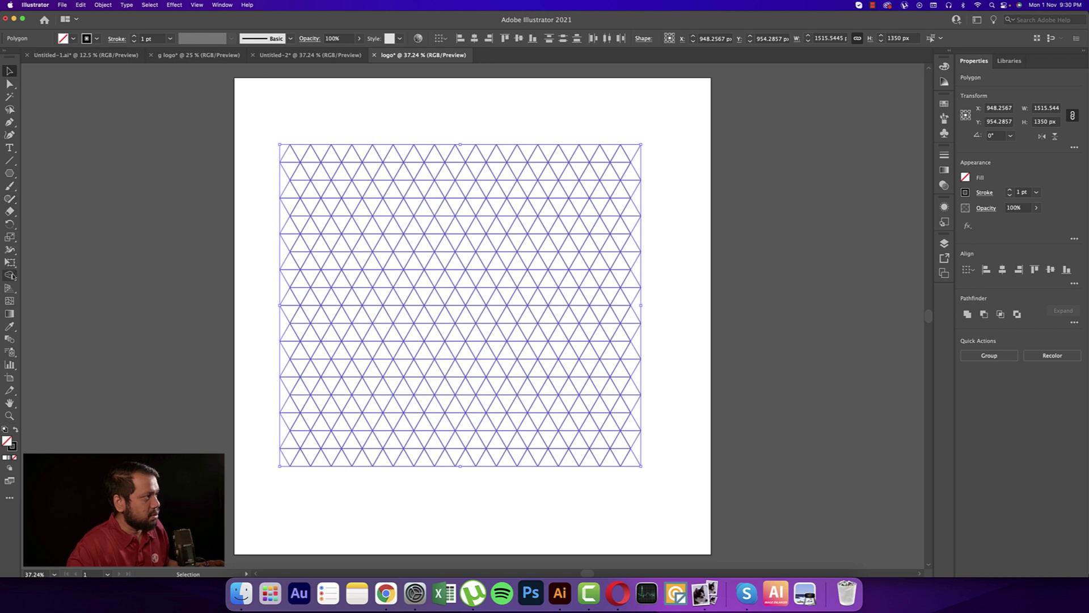
Use Shape Builder with black fill and no stroke to fill the top strip of cells
click(11, 275)
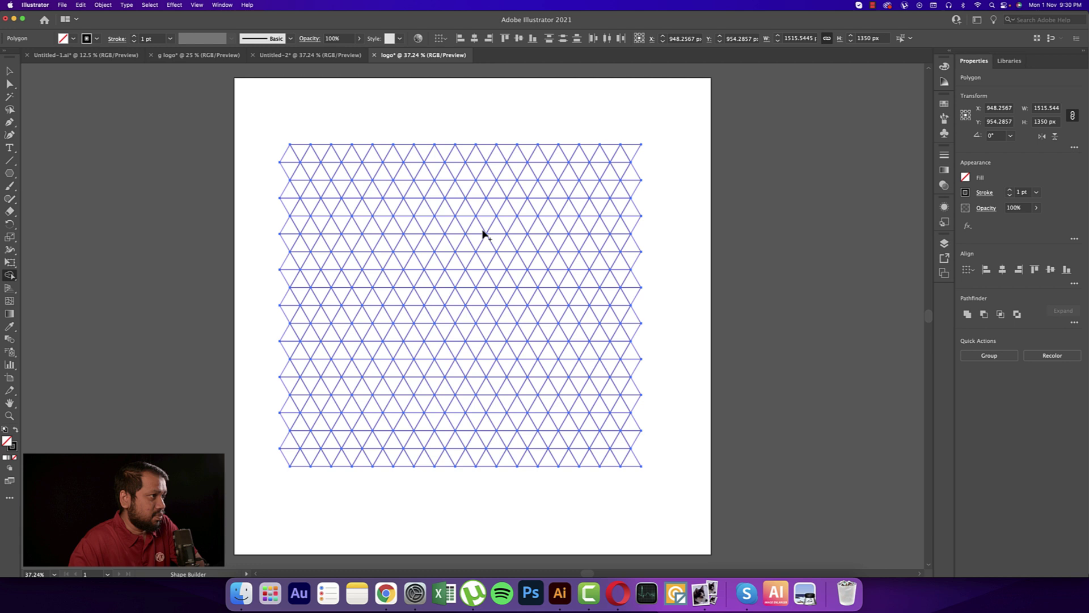
drag(467, 223, 528, 224)
click(16, 430)
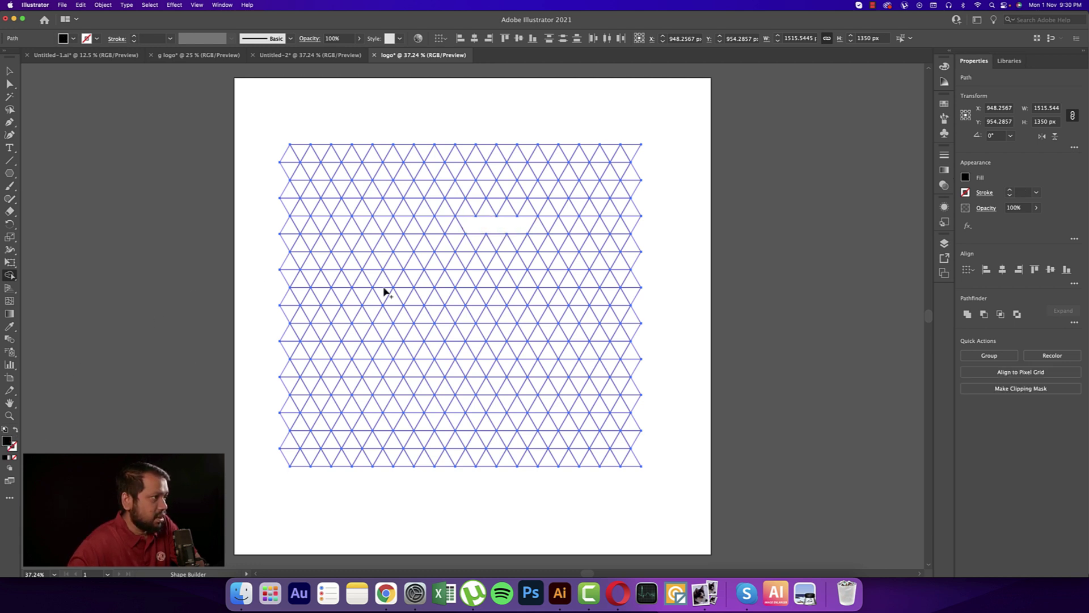
click(489, 230)
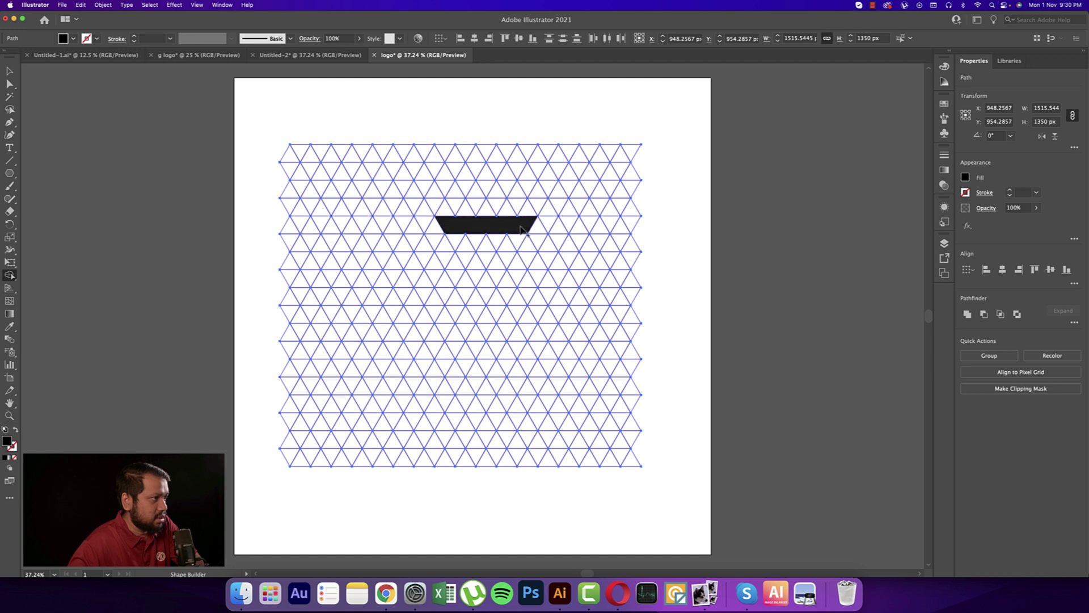
Extend the black strip and fill the diagonal and adjacent small triangles into a Z
click(546, 226)
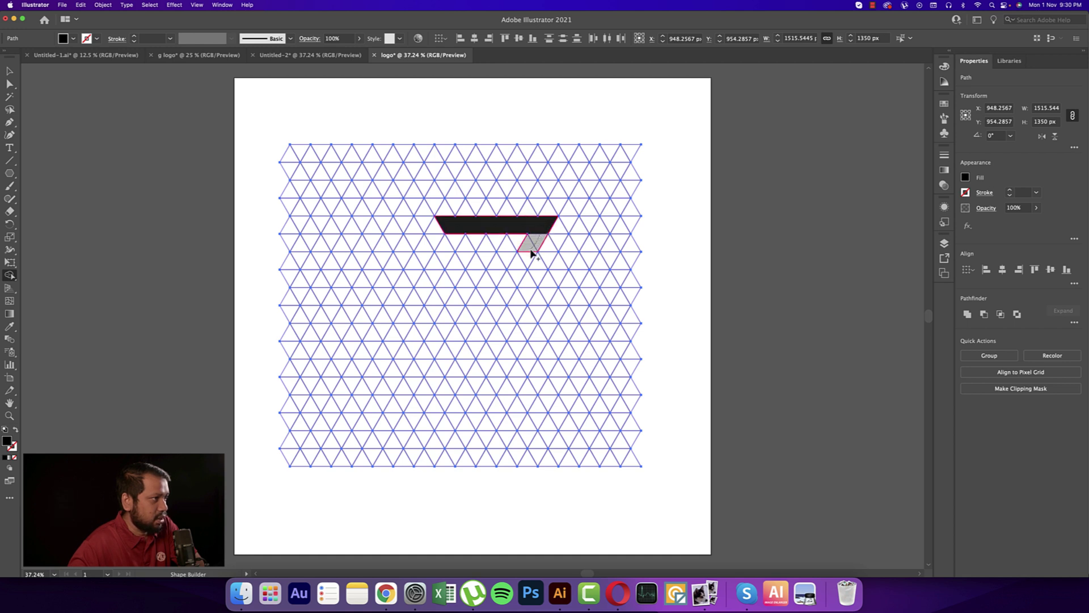
mouse_move(531, 253)
mouse_down()
mouse_move(529, 263)
mouse_move(463, 260)
mouse_up()
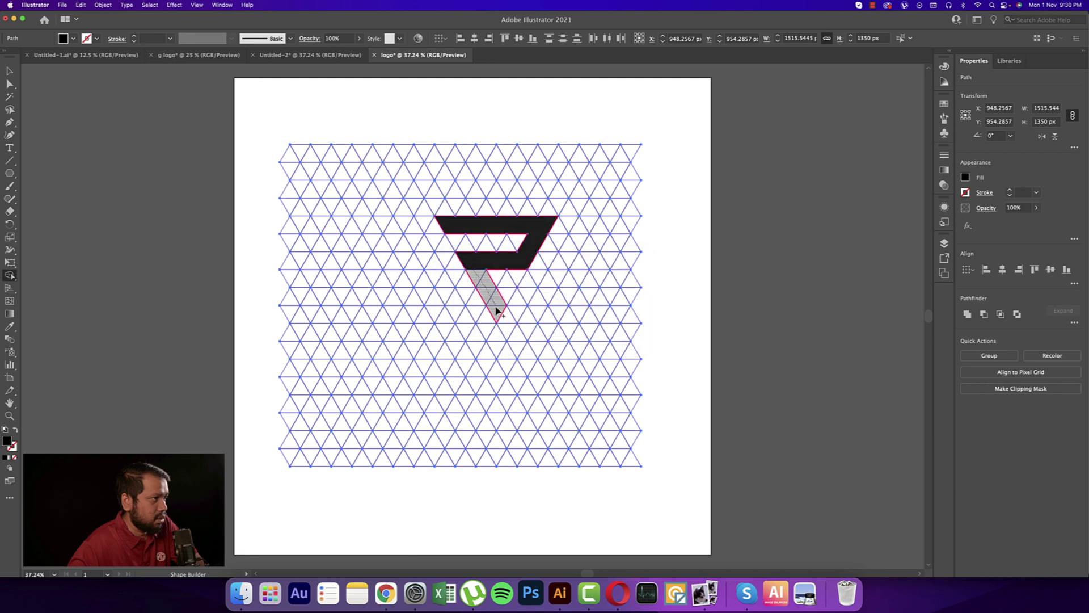
drag(496, 310, 497, 312)
click(510, 288)
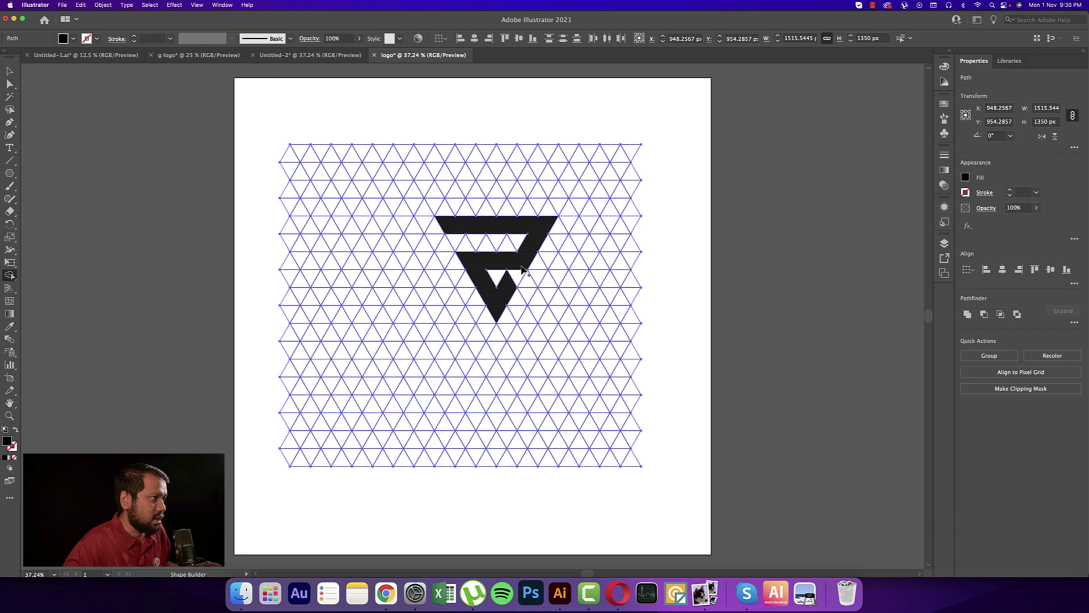
click(456, 248)
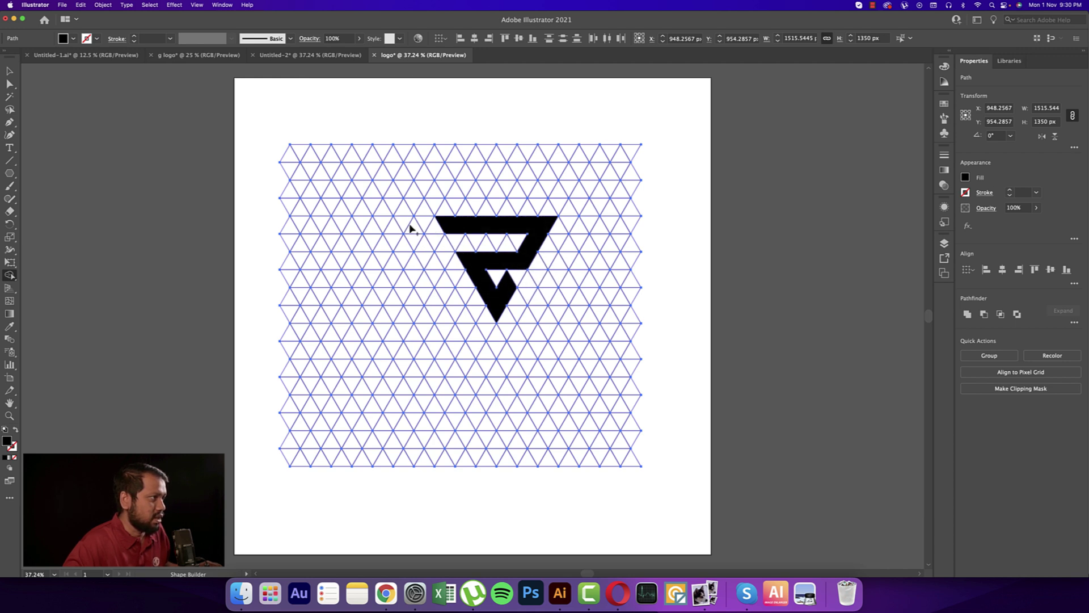
Fill the long left diagonal and a two-triangle E arm, undoing a stray trapezoid fill
mouse_move(411, 228)
mouse_down()
mouse_move(369, 227)
mouse_move(445, 360)
mouse_move(463, 368)
mouse_move(480, 342)
mouse_up()
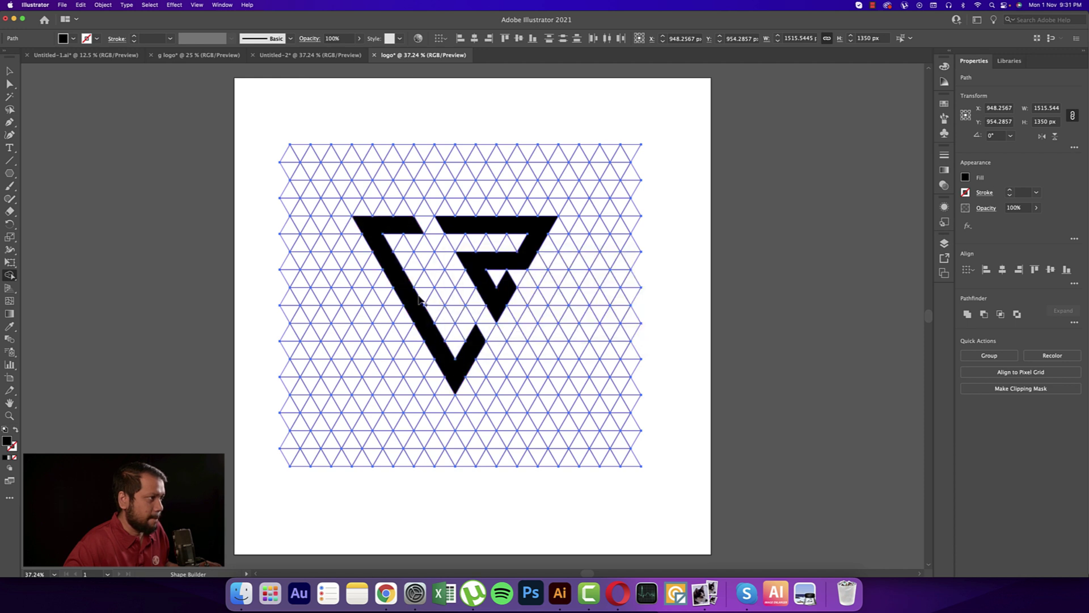
click(467, 319)
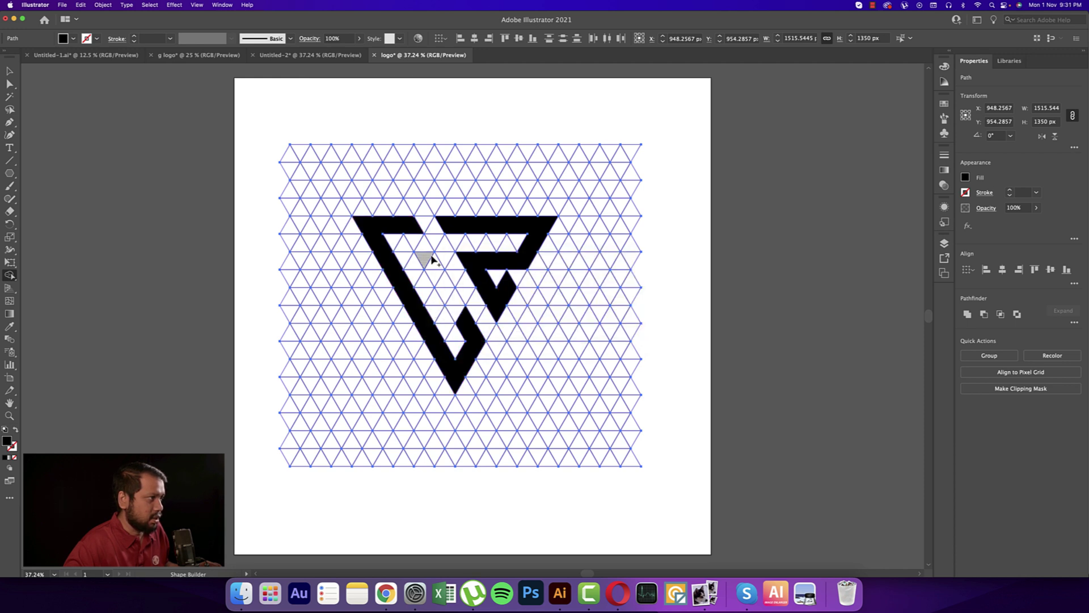
drag(419, 244, 423, 248)
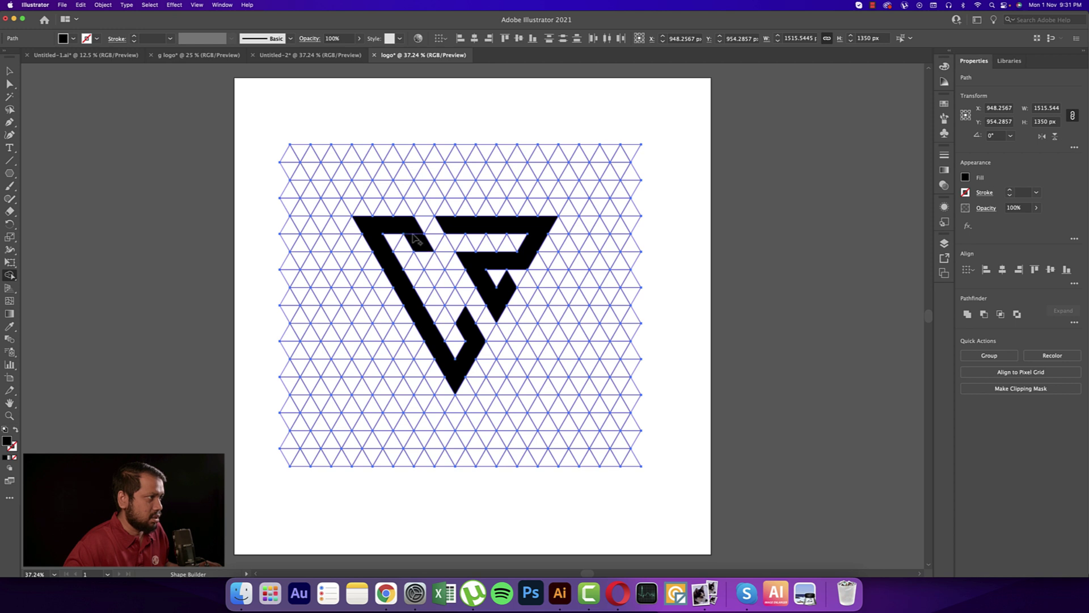
click(420, 245)
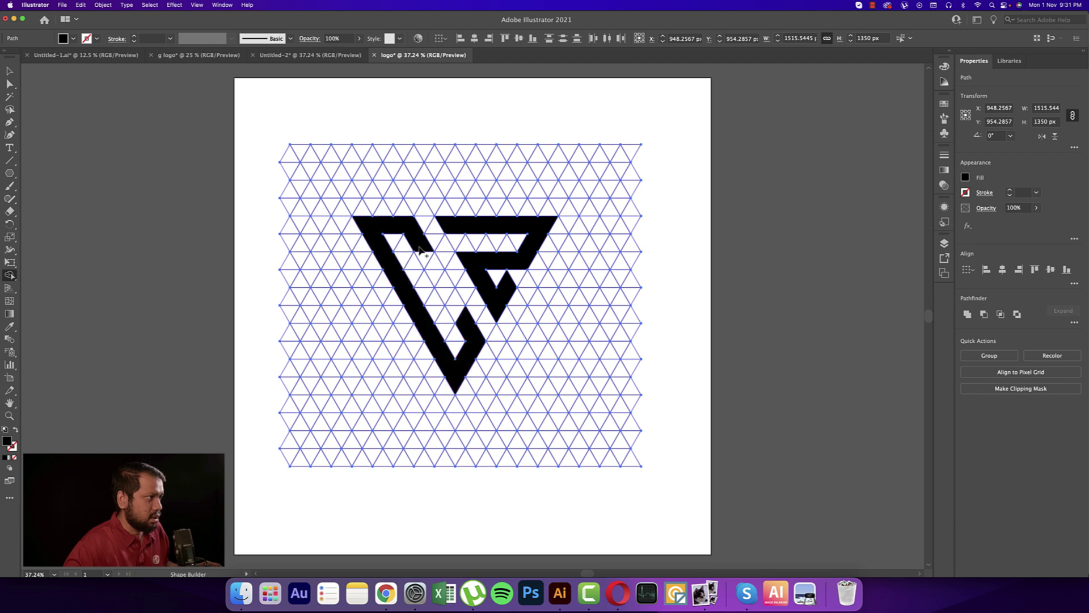
click(431, 285)
key(super+z)
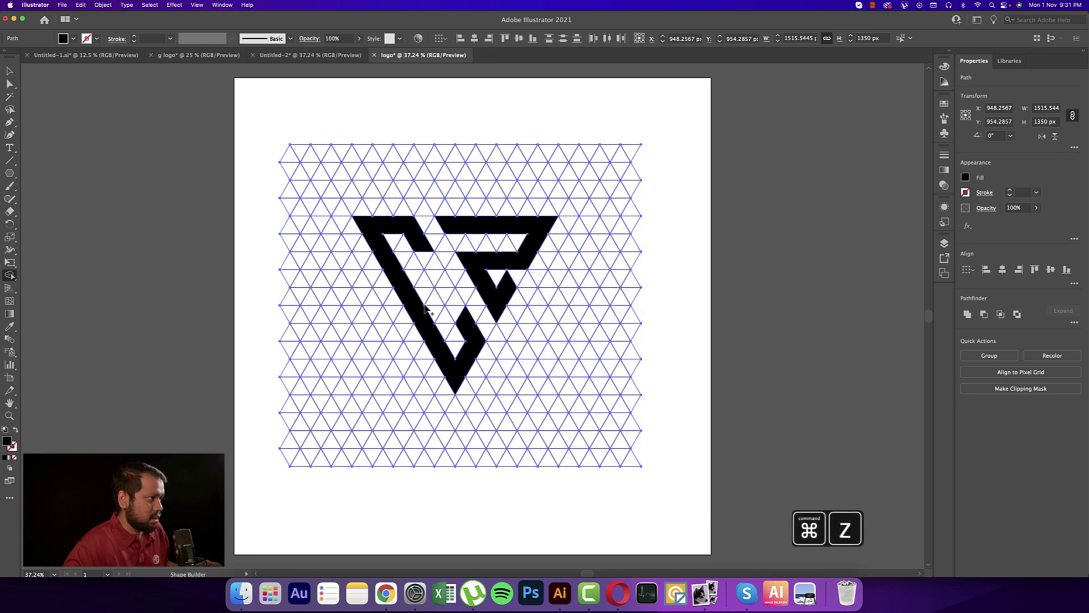
drag(423, 303, 437, 302)
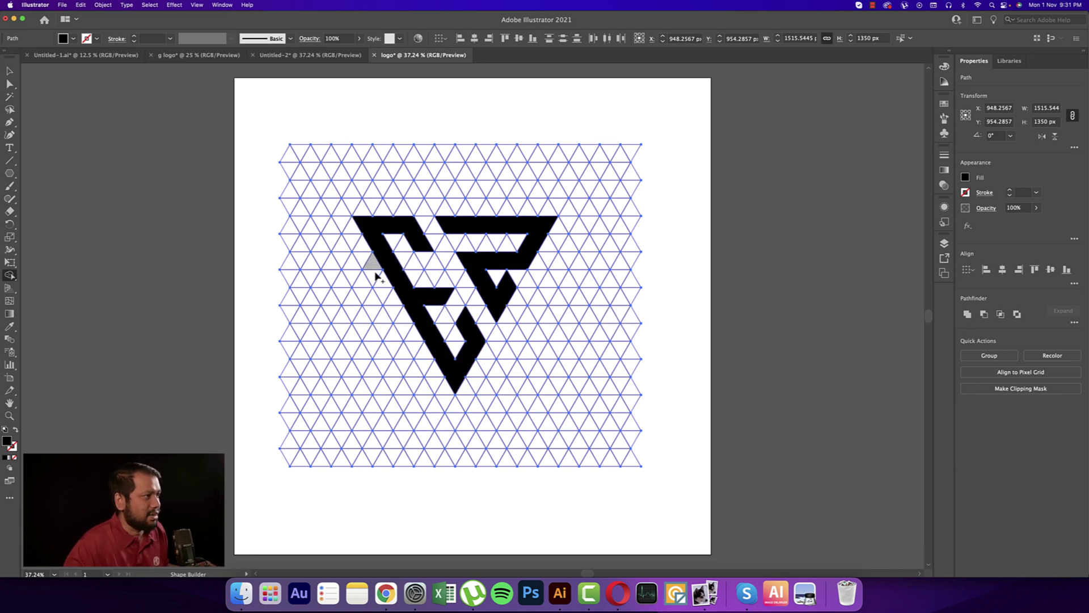
Select all grid lines with the Magic Wand and delete them, leaving the monogram
click(9, 71)
click(340, 154)
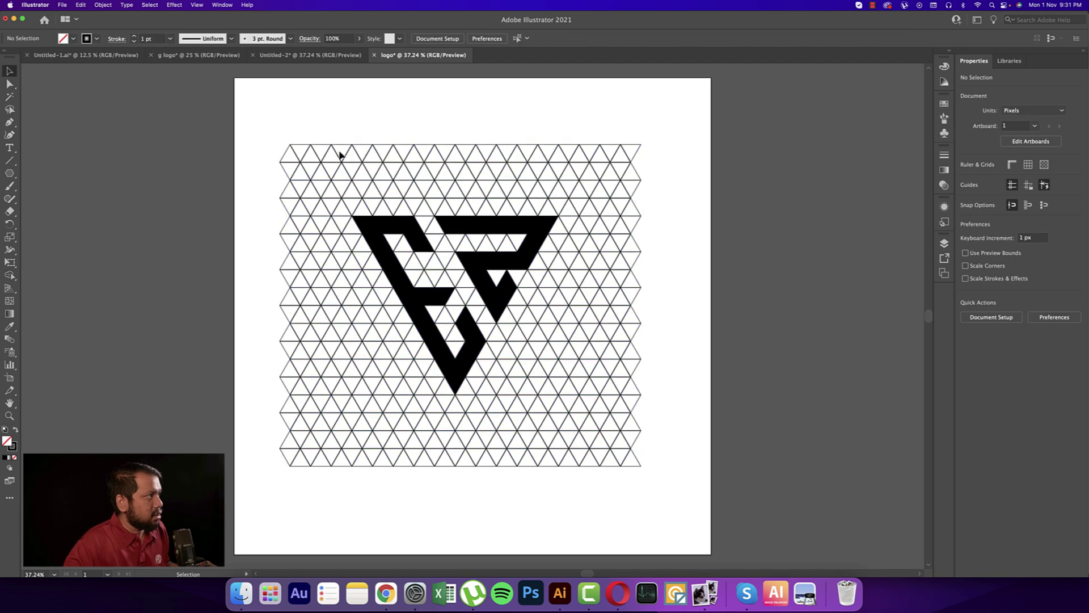
click(9, 97)
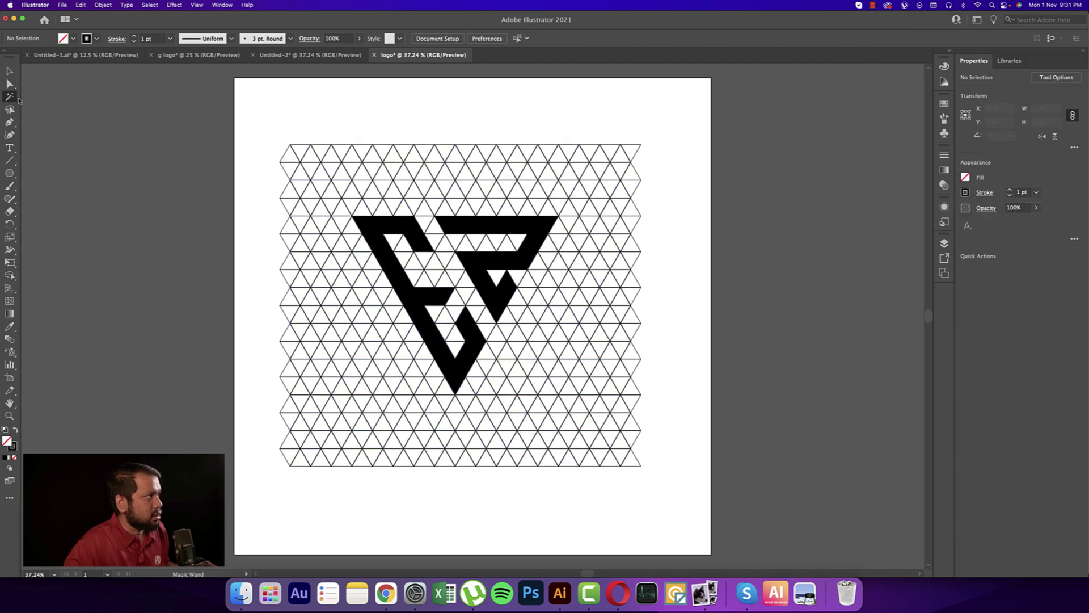
click(324, 145)
key(Delete)
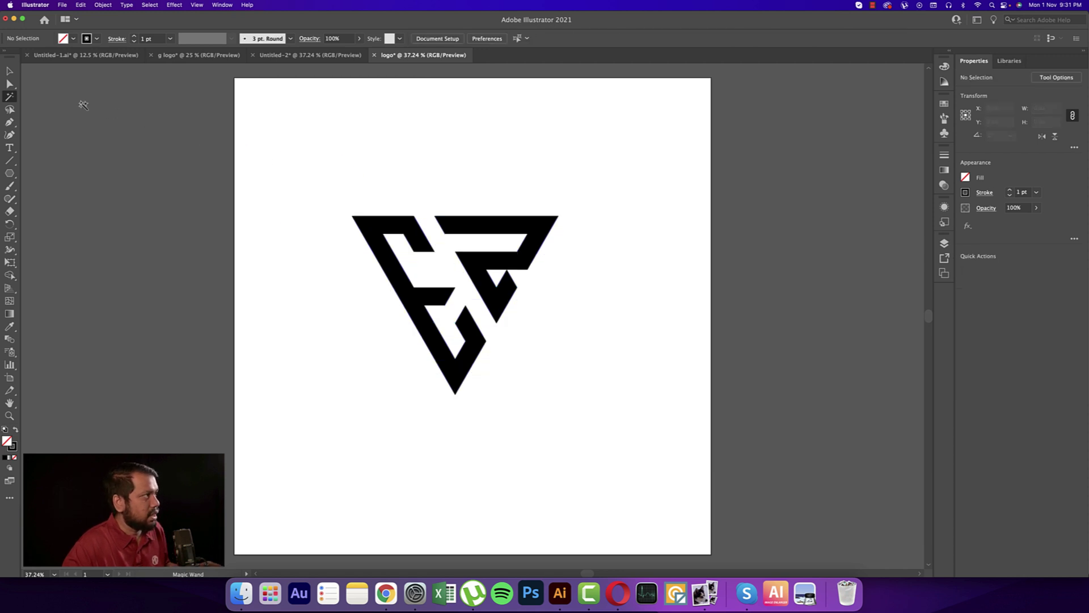
click(10, 72)
Select the logo, then open the mockup's YOUR DESIGN HERE smart object and hide BRAND
drag(321, 183, 572, 418)
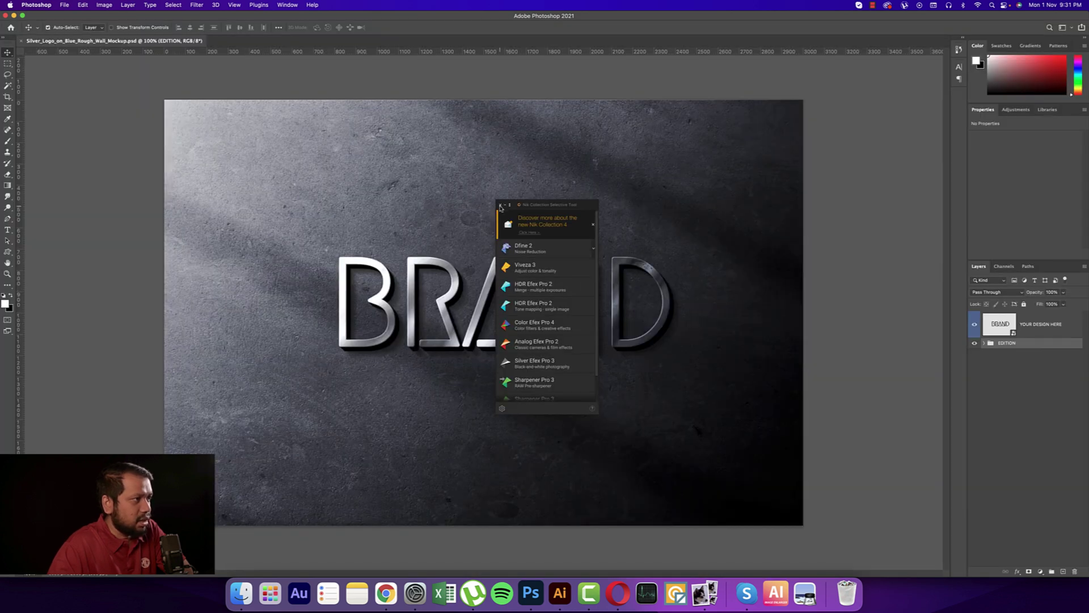
click(500, 206)
double_click(1015, 335)
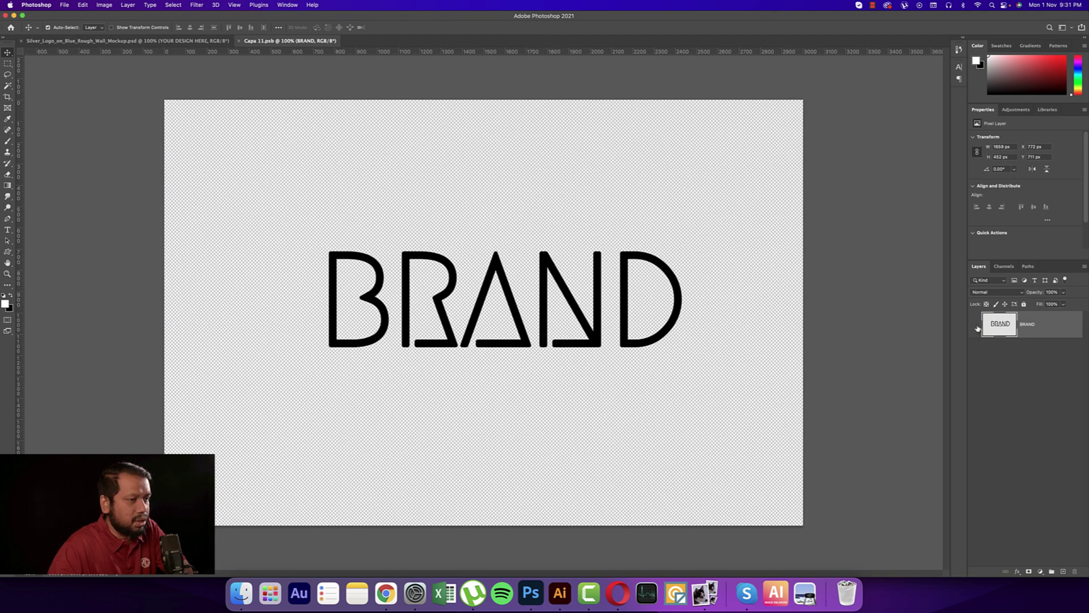
click(977, 328)
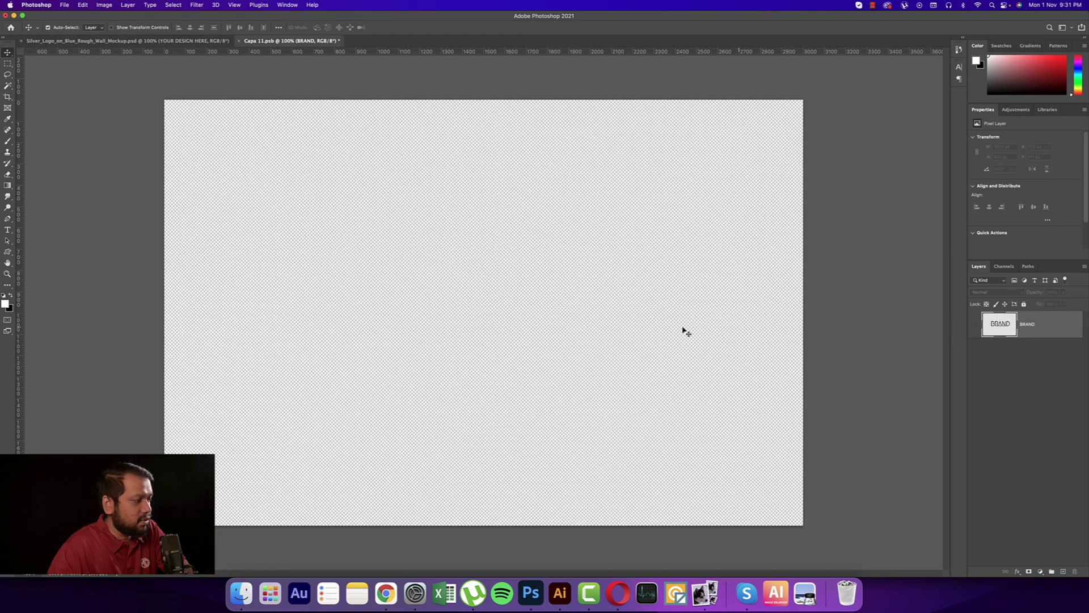
Copy the monogram in Illustrator, undoing an accidental paste first
click(560, 593)
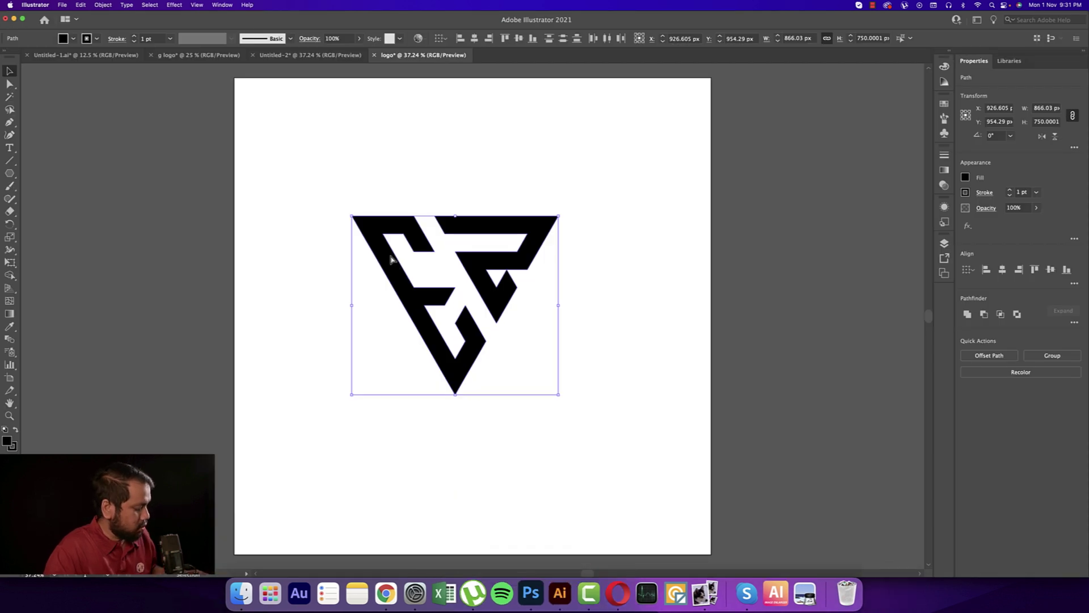
key(super+v)
key(cmd+z)
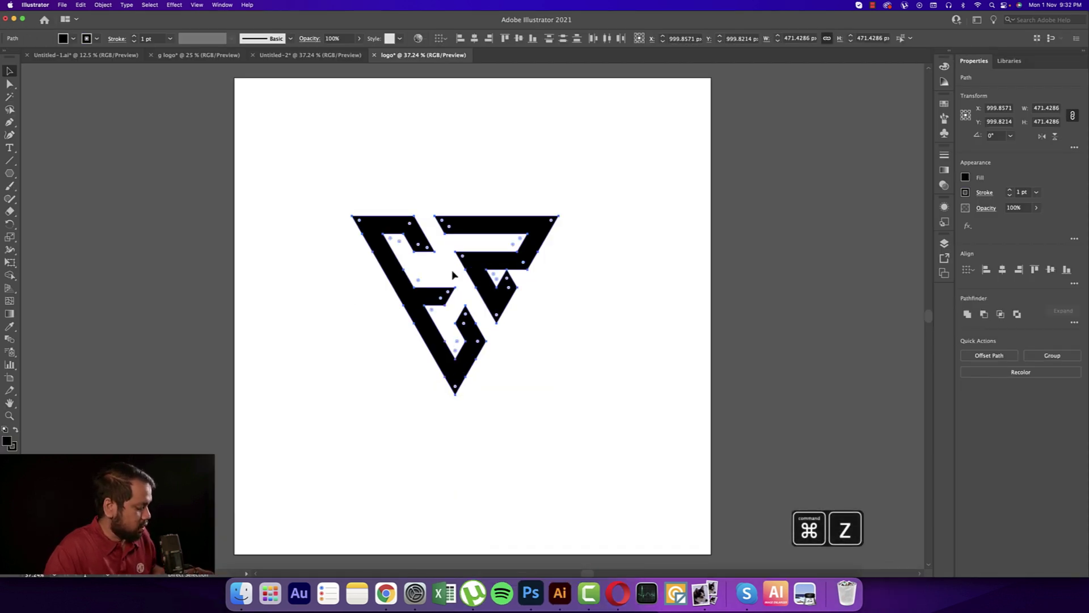
key(cmd+c)
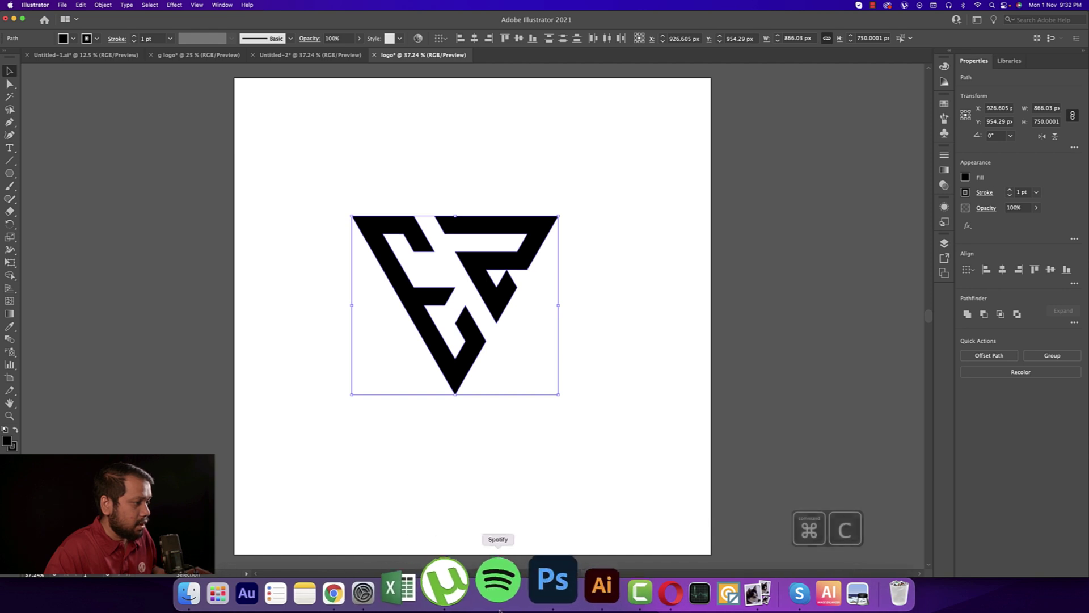
Paste the monogram as pixels, scale it down to fit, and save the smart object
click(531, 593)
key(super+v)
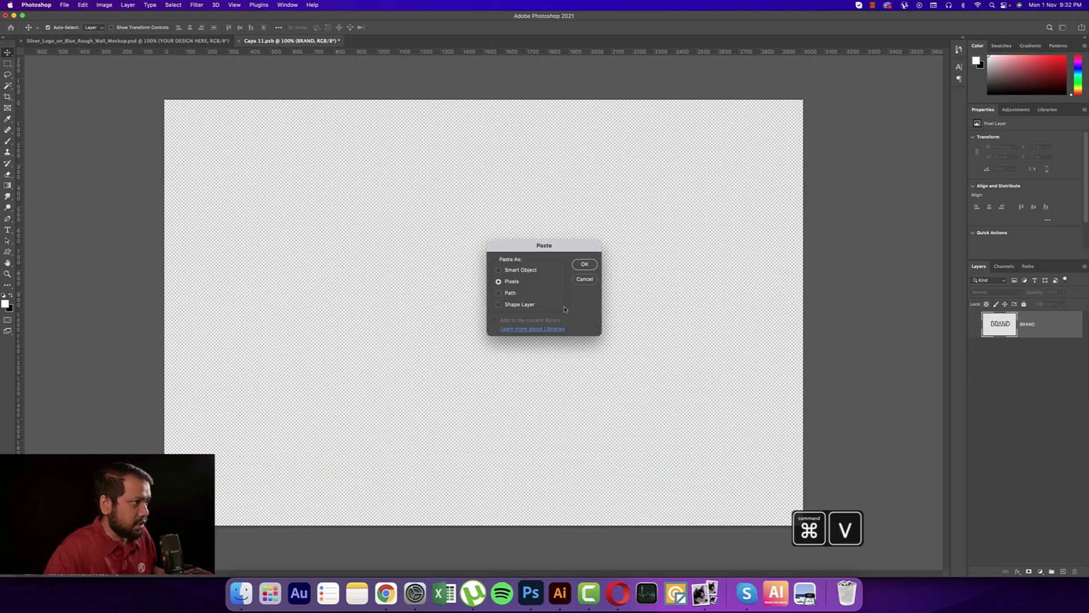
click(583, 265)
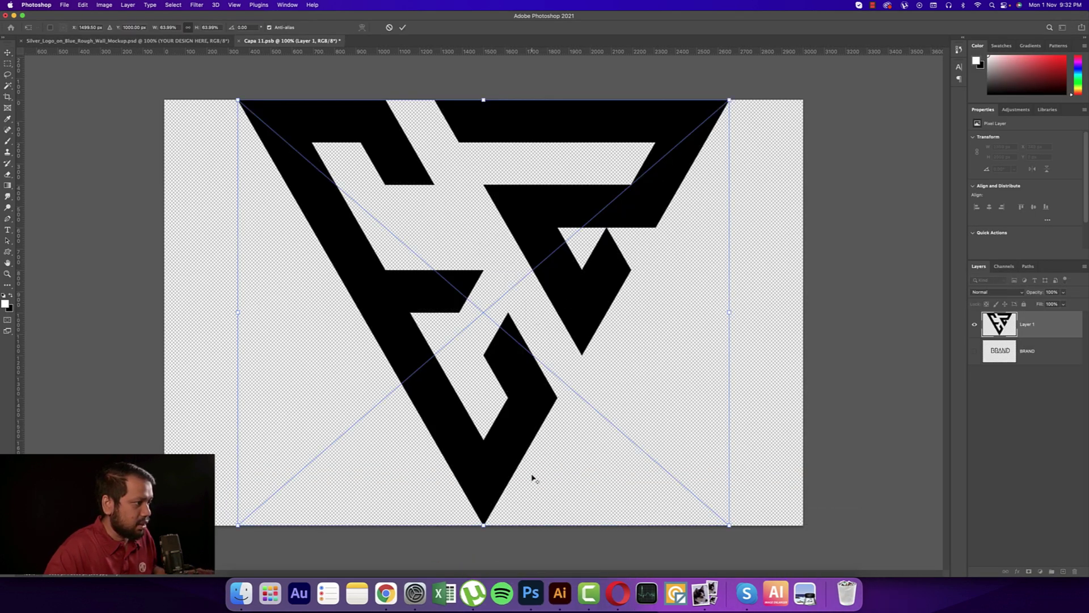
drag(484, 526, 480, 418)
key(Return)
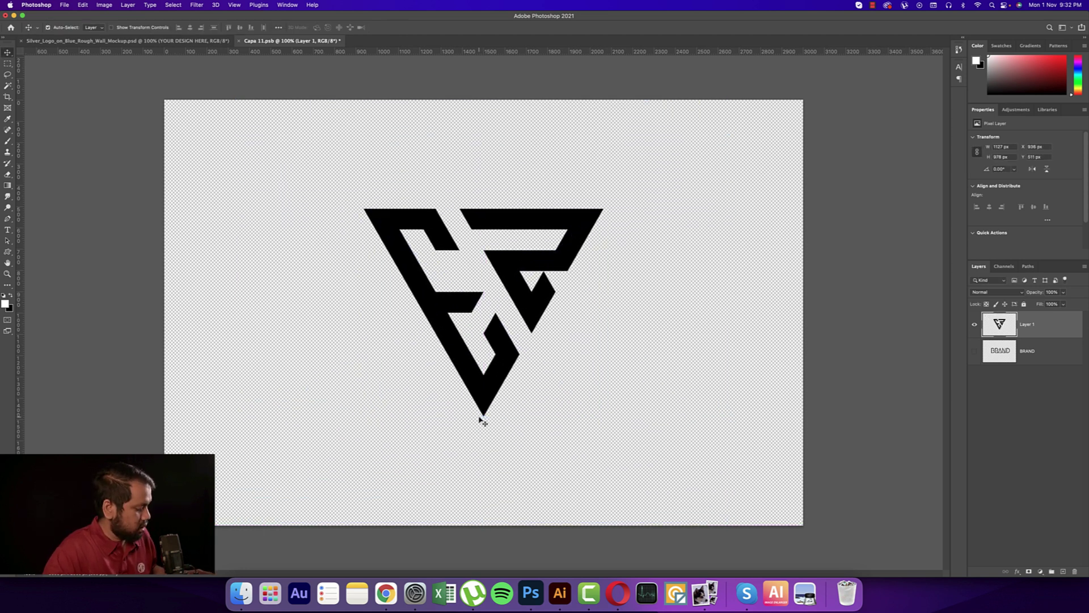
key(super+s)
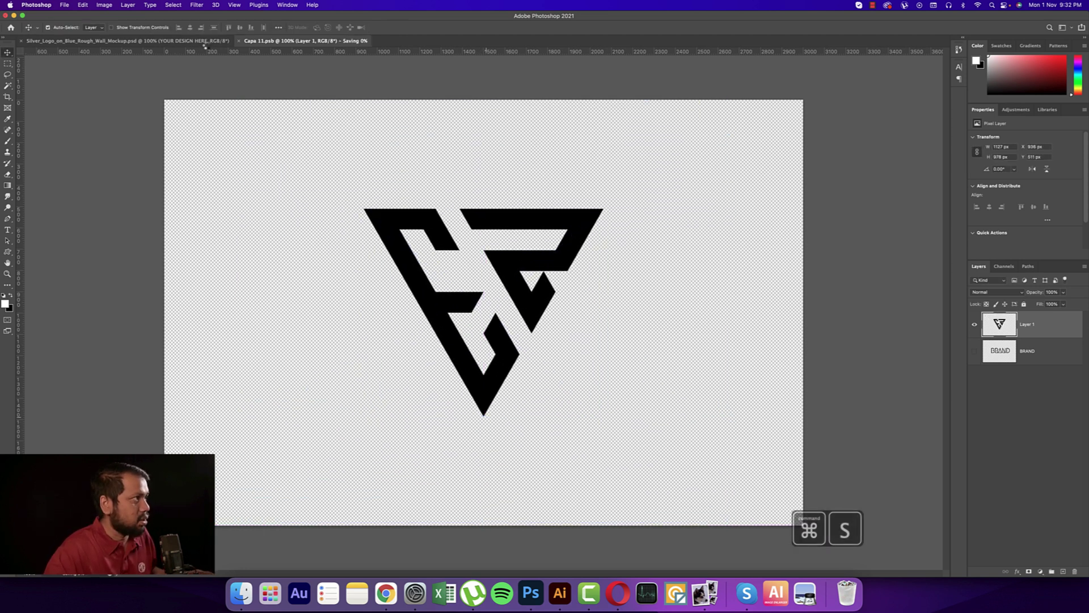
Return to Silver_Logo_on_Blue_Rough_Wall_Mockup.psd to view the silver monogram
click(205, 42)
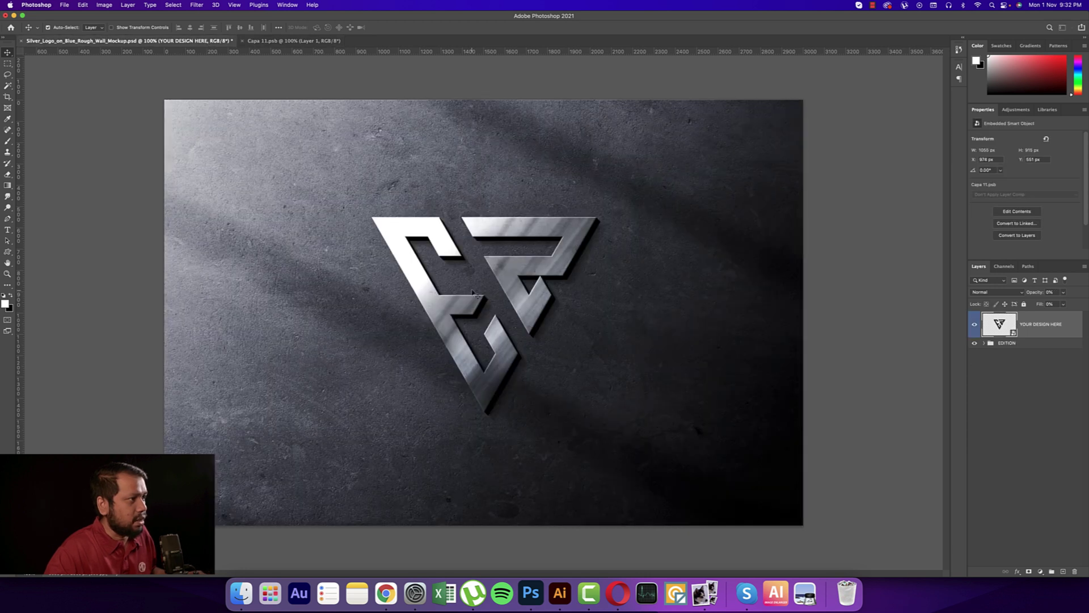